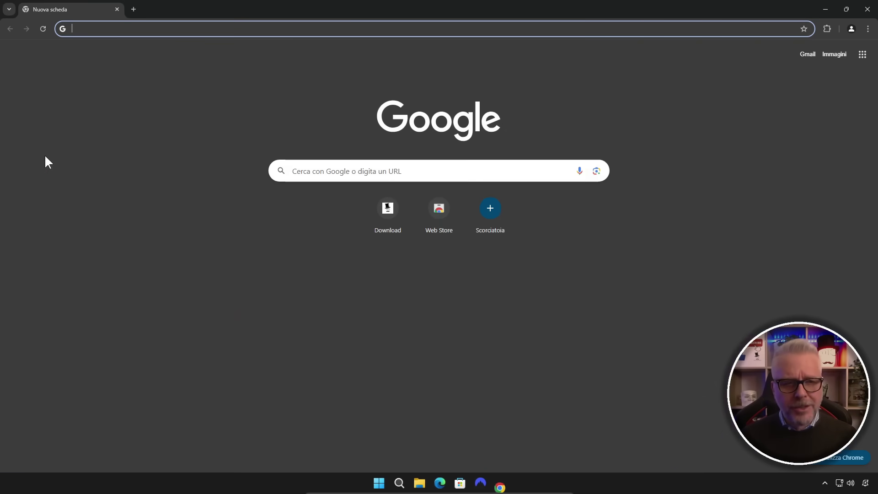
Step: Search Google for "gentiluomo digitale" and open the Gentiluomo Digitale home page from the results
{"action": "left_click", "coordinate": [321, 175]}
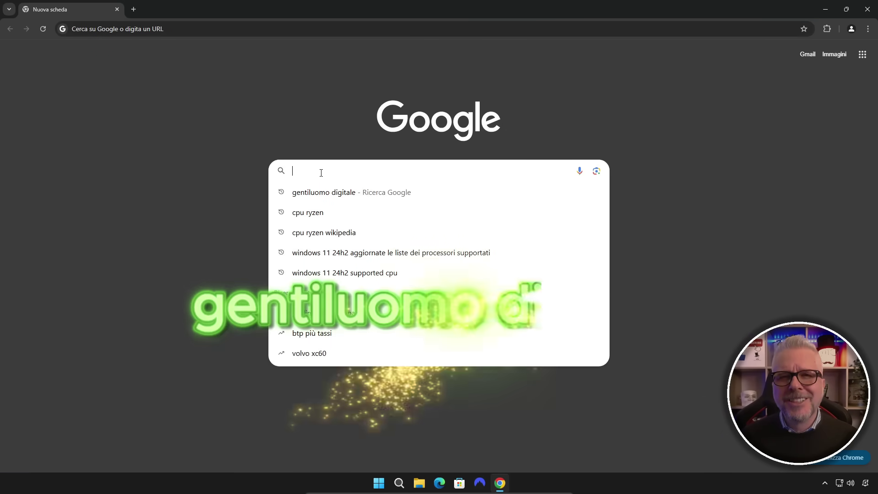
{"action": "type", "text": "gen"}
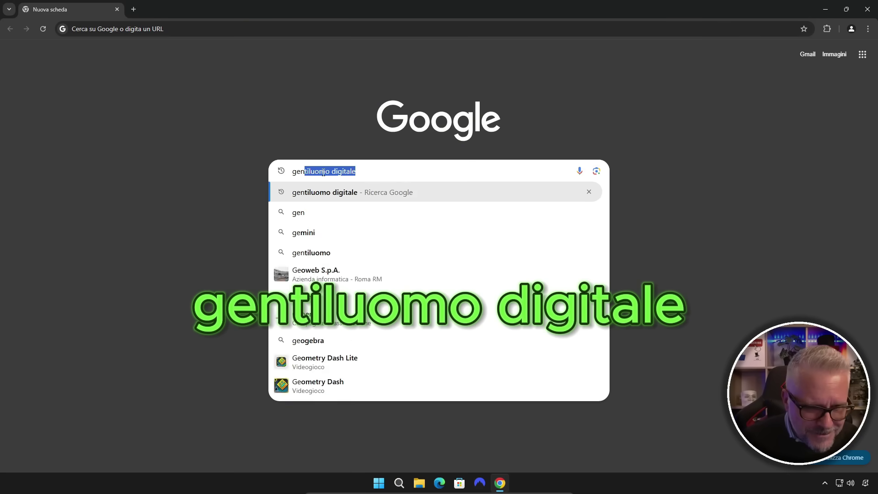
{"action": "type", "text": "tiluomo digitale"}
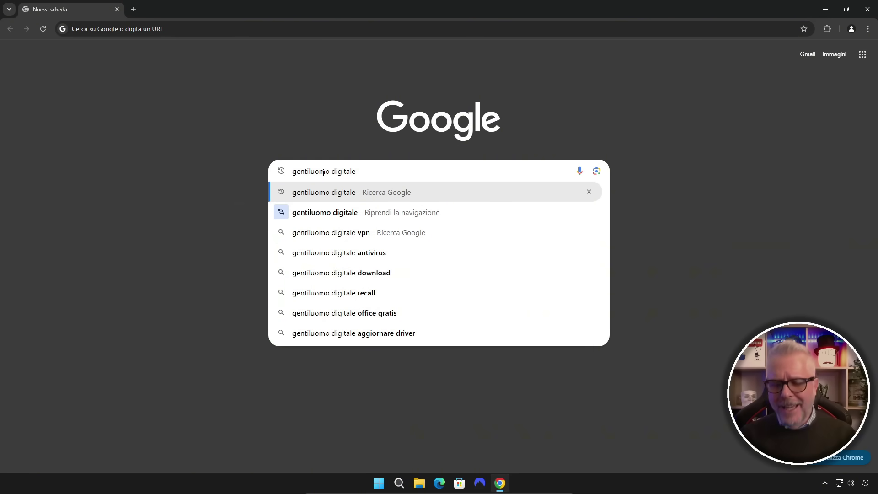
{"action": "key", "text": "Return"}
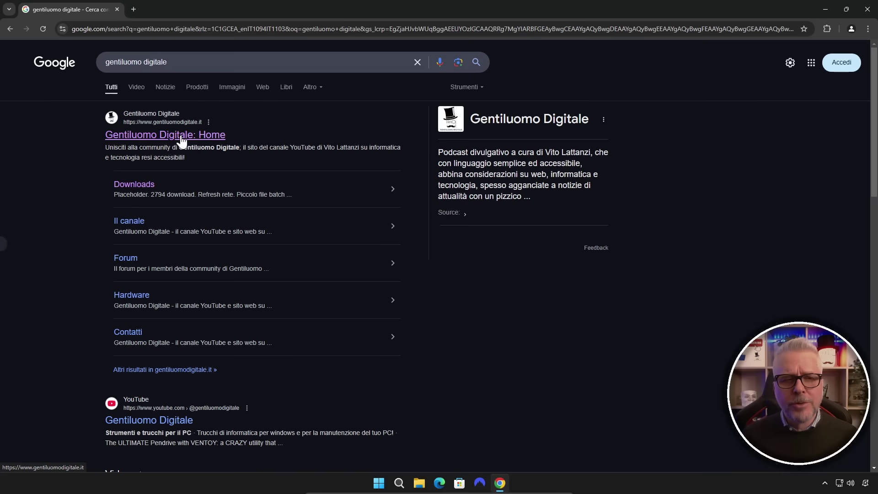
{"action": "left_click", "coordinate": [186, 137]}
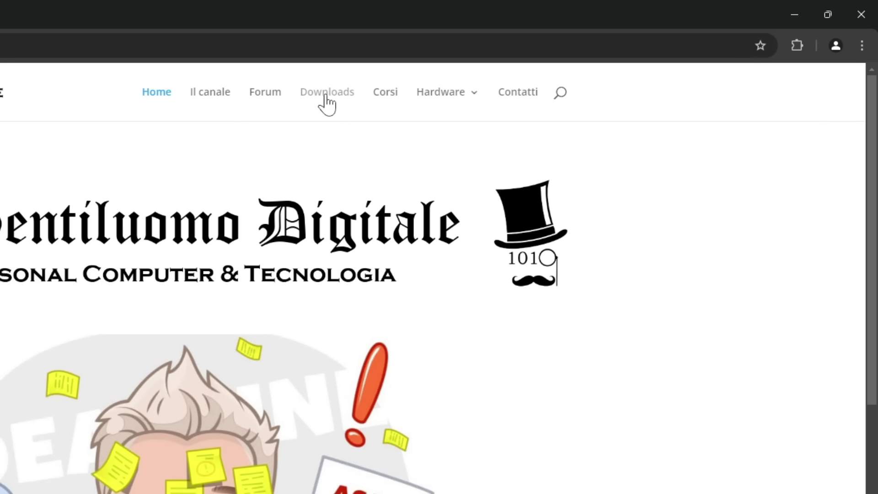
Step: Open the site's Downloads page and locate the Winscript entry
{"action": "left_click", "coordinate": [326, 93]}
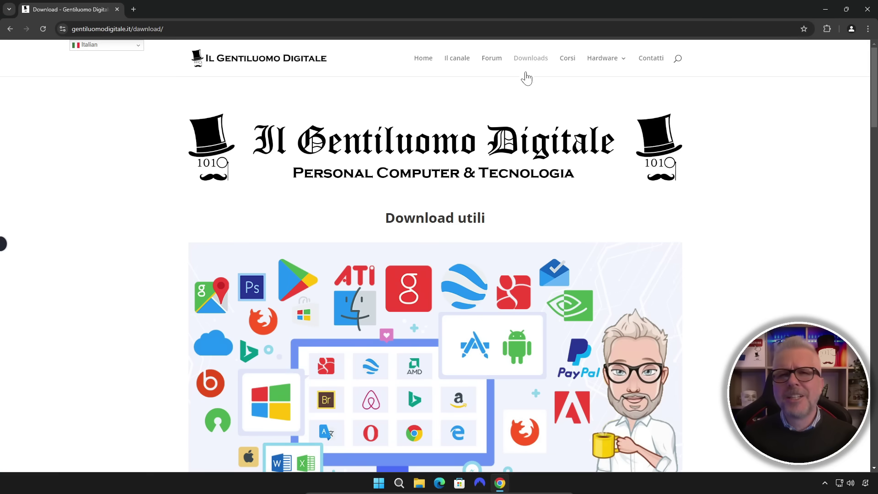
{"action": "scroll", "coordinate": [522, 96], "scroll_direction": "down", "scroll_amount": 1}
{"action": "scroll", "coordinate": [516, 111], "scroll_direction": "down", "scroll_amount": 10}
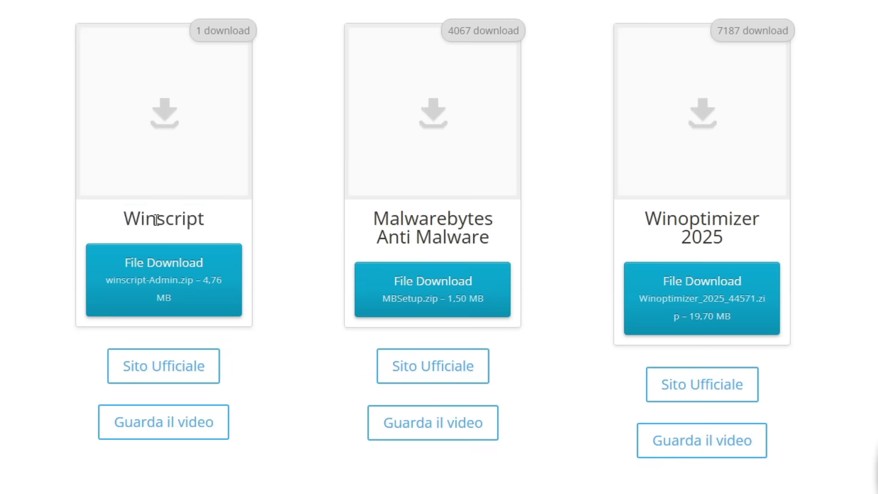
{"action": "double_click", "coordinate": [156, 221]}
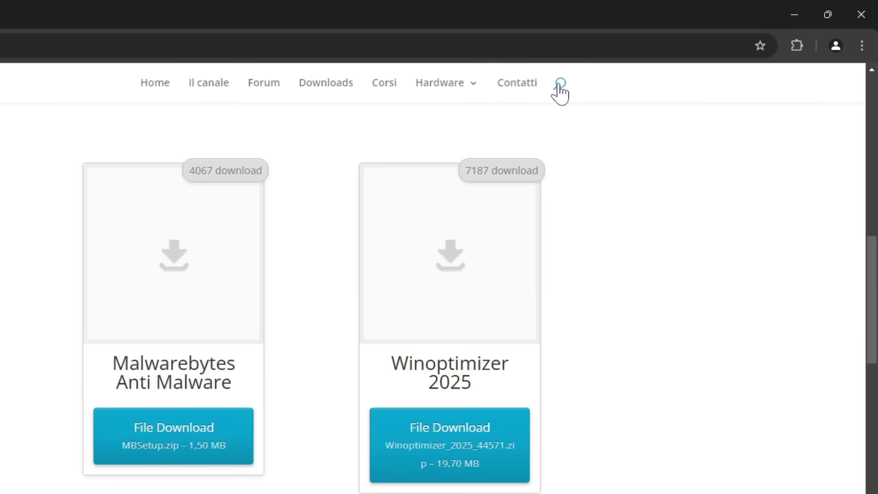
Step: Download winscript-Admin.zip by searching the site for "winscript" and show the downloaded file in its folder
{"action": "left_click", "coordinate": [560, 84]}
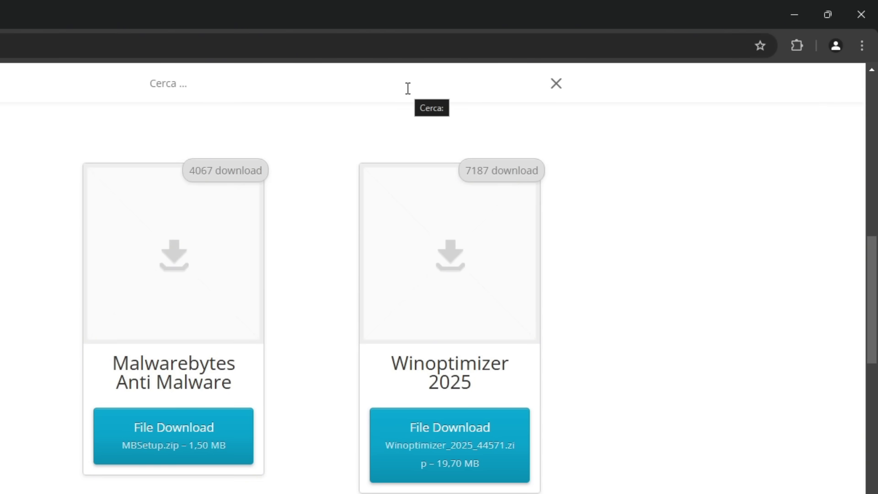
{"action": "type", "text": "winscript"}
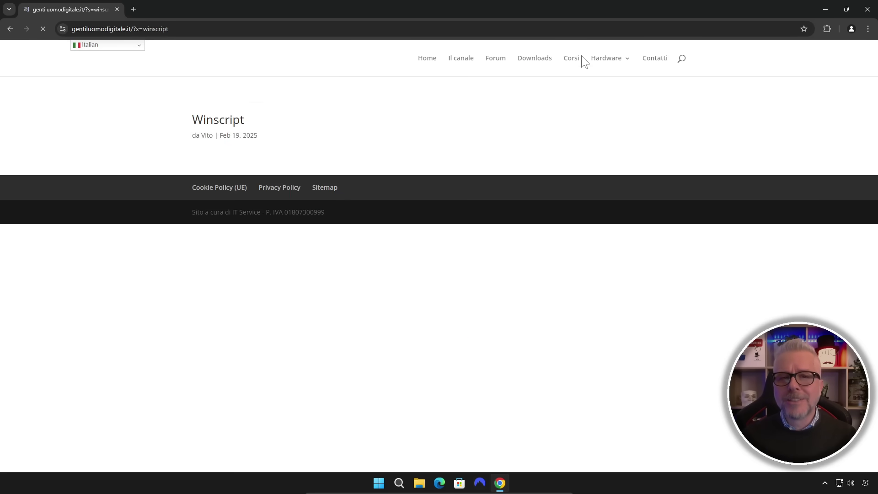
{"action": "left_click", "coordinate": [219, 124]}
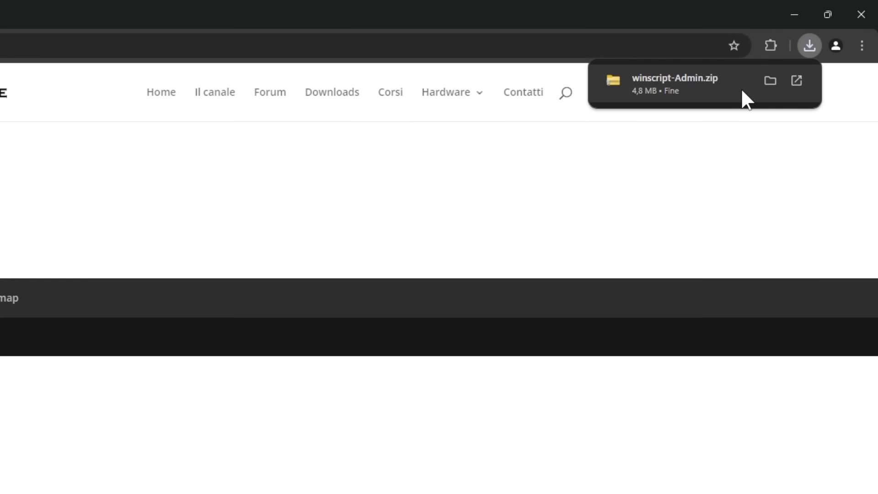
{"action": "left_click", "coordinate": [770, 80]}
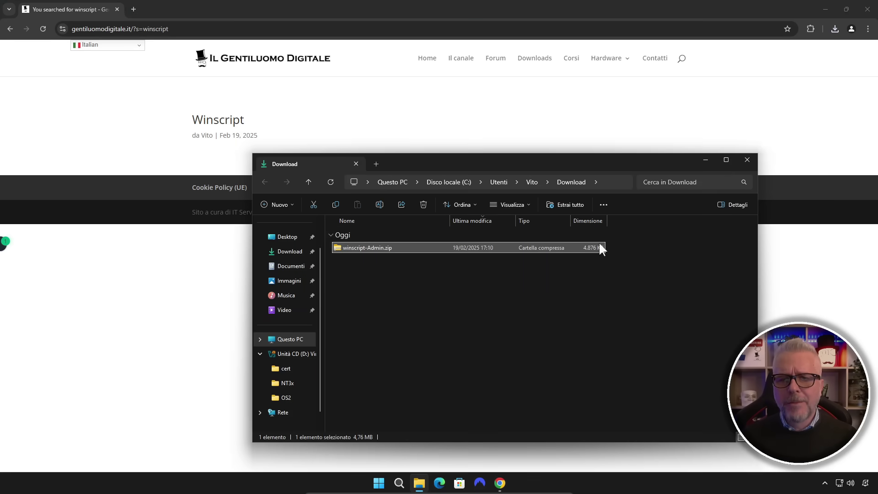
Step: Close the browser and extract screenshots.zip and winscript (Admin).exe from winscript-Admin.zip onto the desktop
{"action": "left_click", "coordinate": [867, 10]}
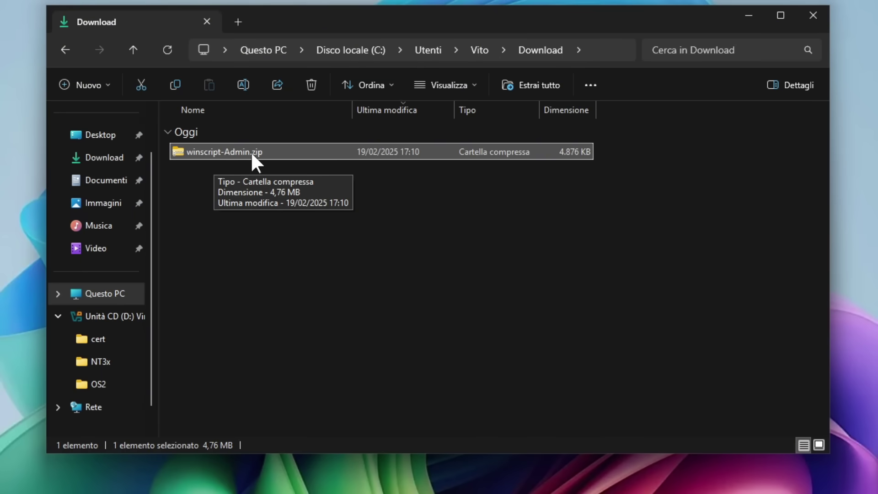
{"action": "double_click", "coordinate": [227, 149]}
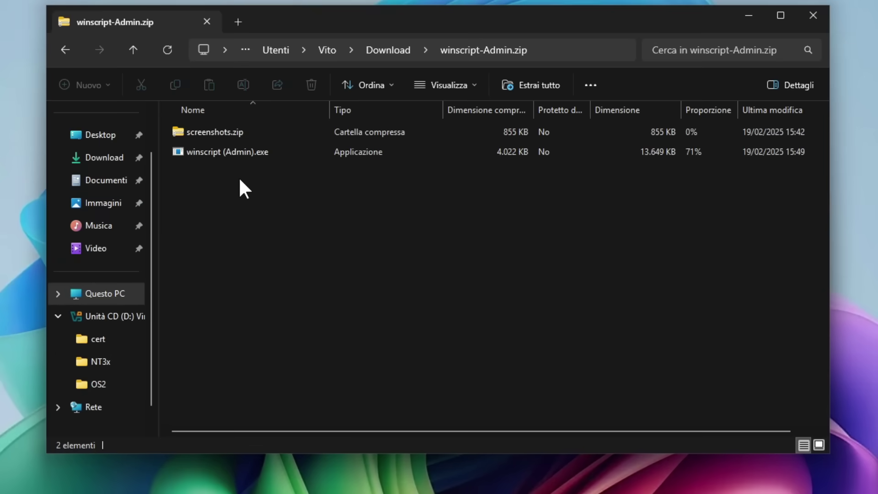
{"action": "left_click_drag", "start_coordinate": [238, 177], "coordinate": [0, 223]}
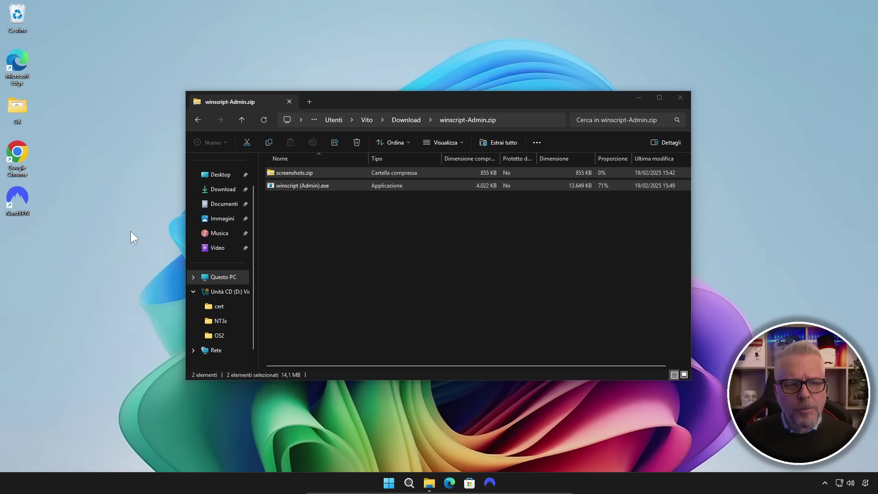
{"action": "left_click", "coordinate": [679, 99]}
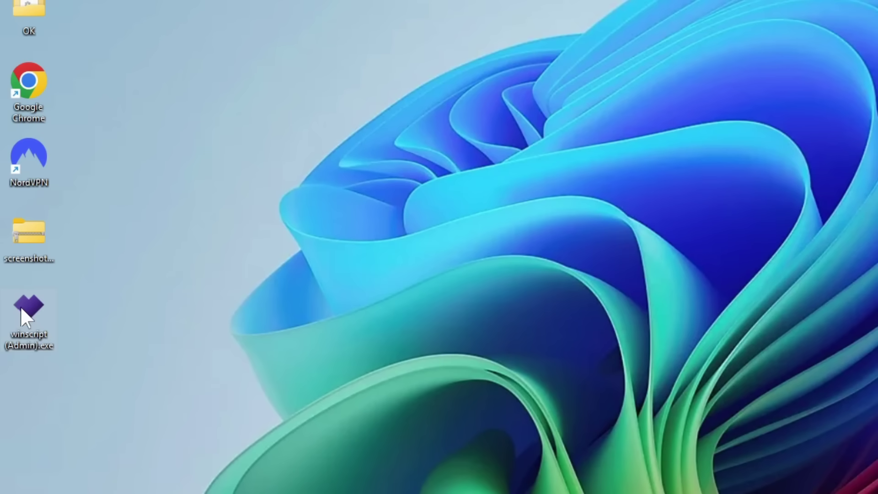
Step: Run winscript (Admin).exe from the desktop as administrator and allow it to make changes to the device
{"action": "right_click", "coordinate": [22, 309]}
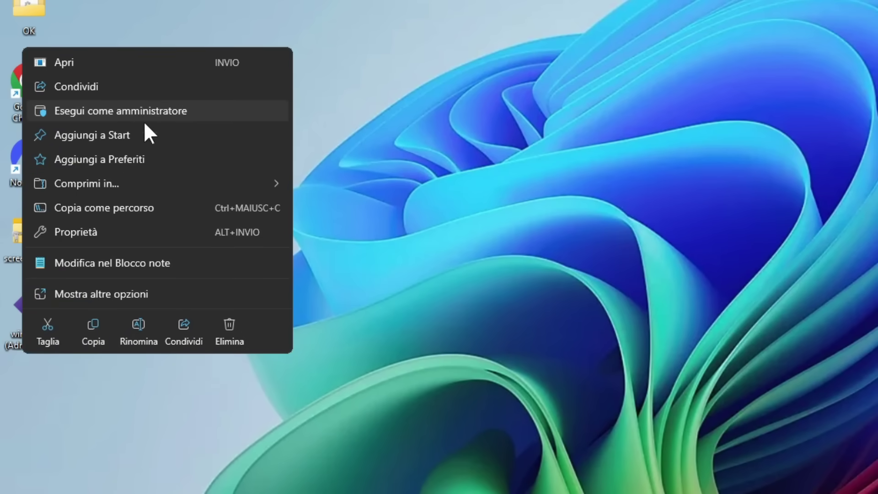
{"action": "left_click", "coordinate": [224, 426]}
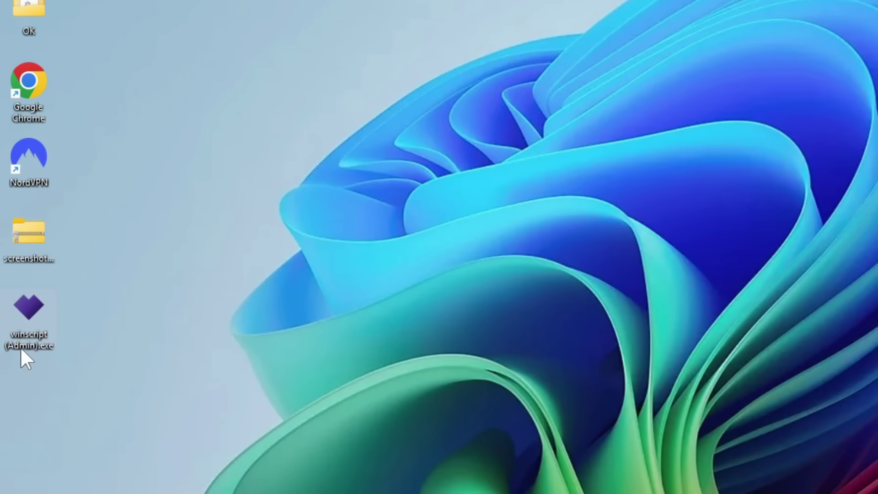
{"action": "mouse_move", "coordinate": [25, 341]}
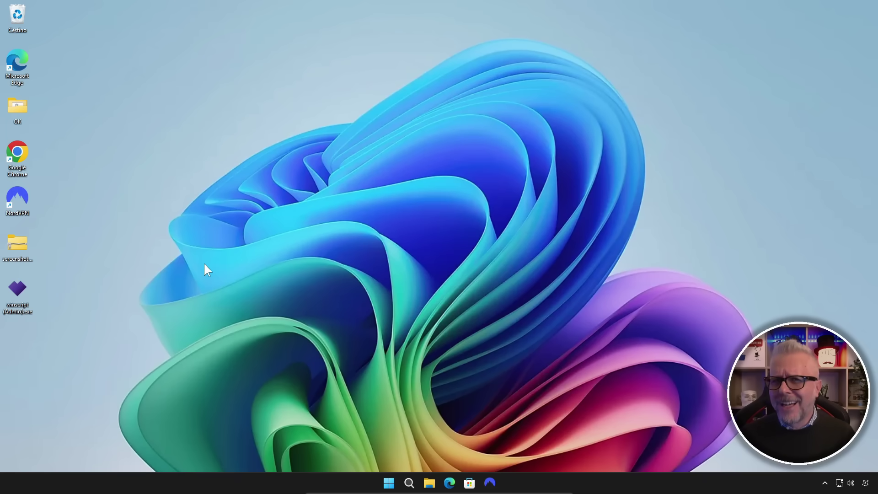
{"action": "right_click", "coordinate": [16, 289]}
{"action": "left_click", "coordinate": [74, 171]}
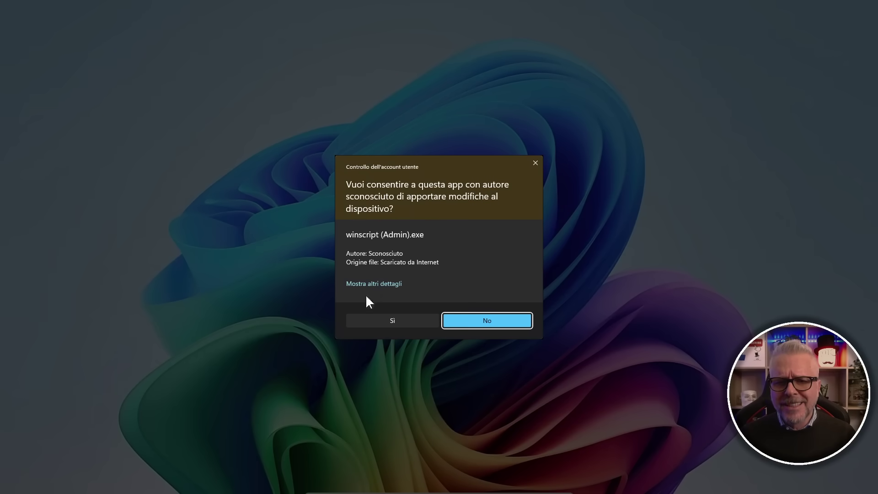
{"action": "left_click", "coordinate": [393, 320]}
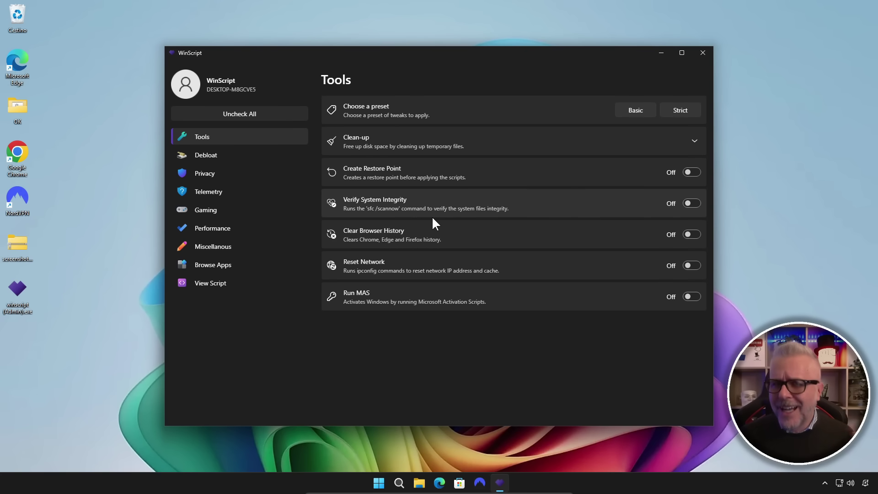
Step: Examine the Debloat, Privacy, Telemetry, Gaming, Performance and Miscellaneous tweak categories
{"action": "left_click", "coordinate": [227, 155]}
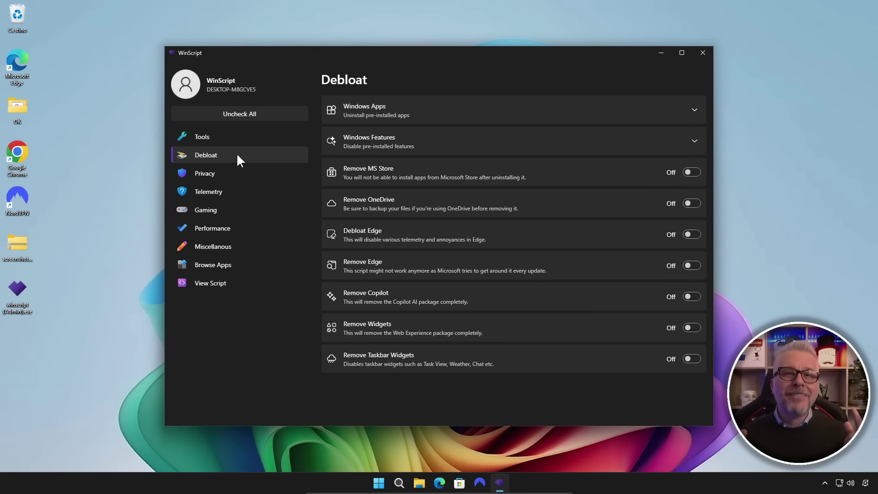
{"action": "left_click", "coordinate": [222, 173]}
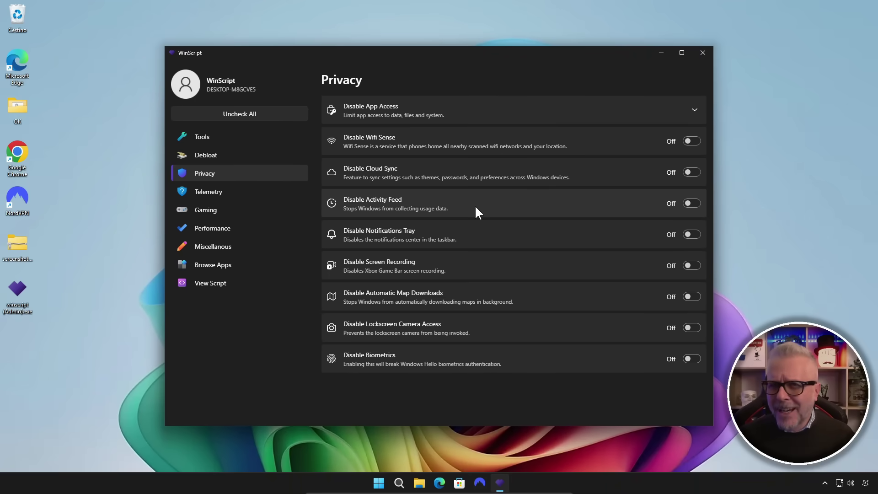
{"action": "left_click", "coordinate": [227, 192]}
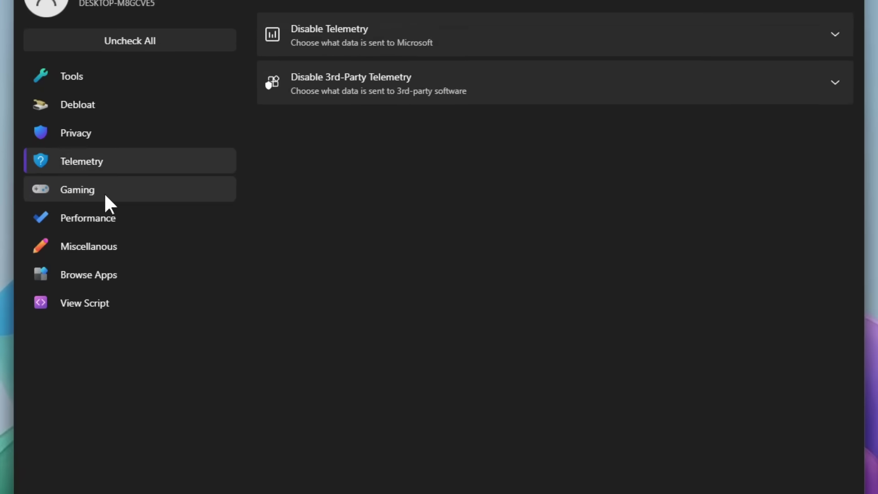
{"action": "left_click", "coordinate": [224, 213]}
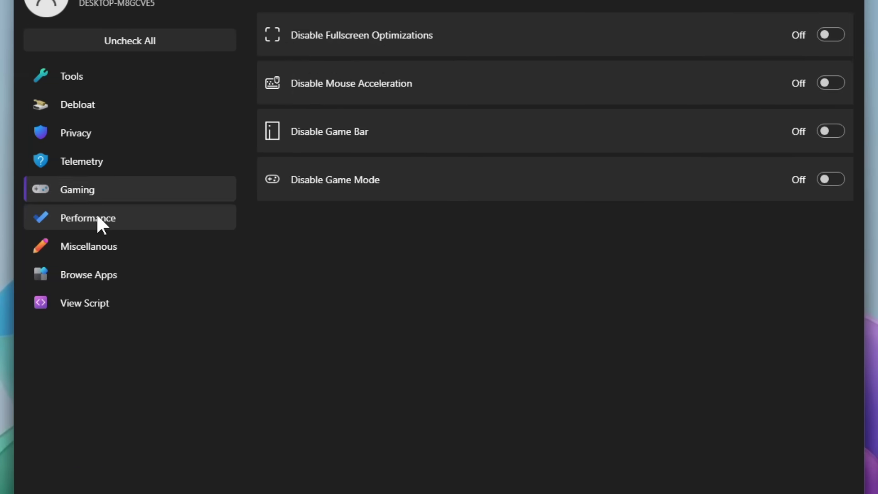
{"action": "left_click", "coordinate": [216, 229]}
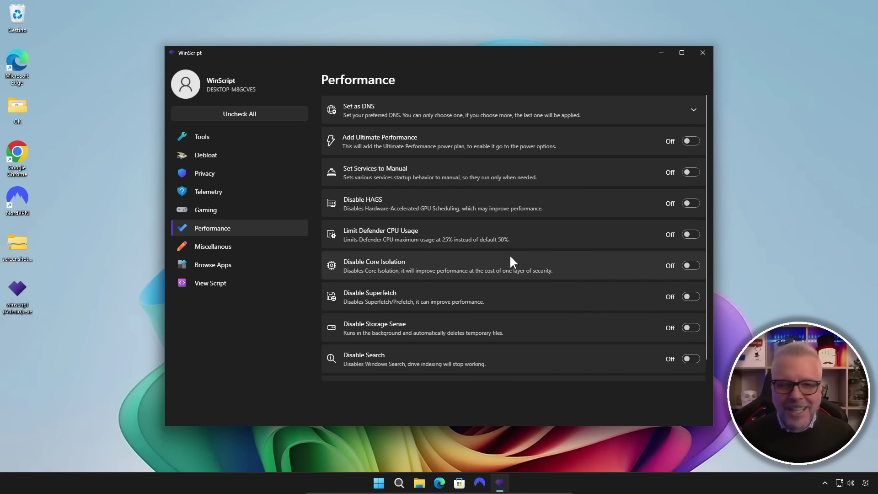
{"action": "left_click", "coordinate": [198, 247]}
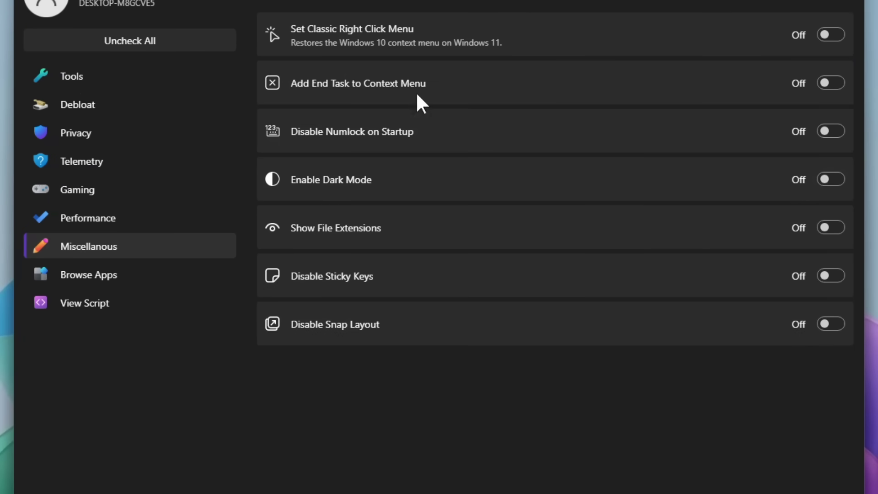
Step: Examine the installable app categories and the generated script with its run and copy options
{"action": "left_click", "coordinate": [123, 276]}
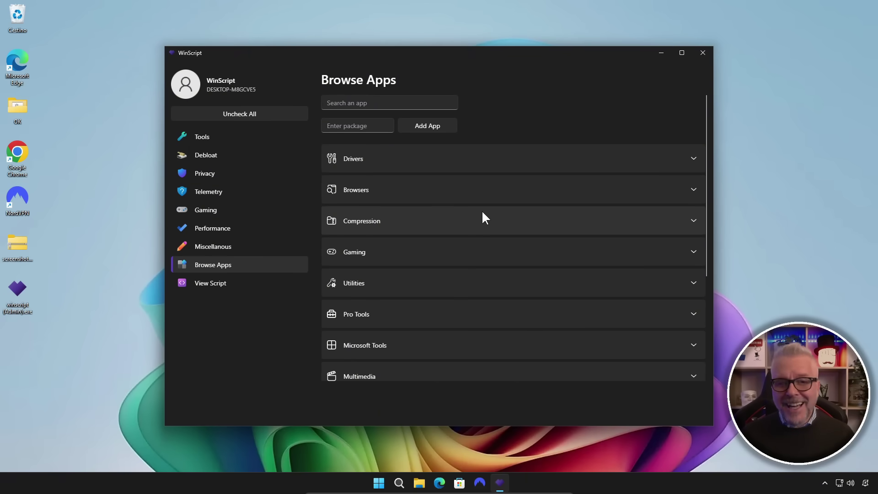
{"action": "scroll", "coordinate": [463, 210], "scroll_direction": "down", "scroll_amount": 3}
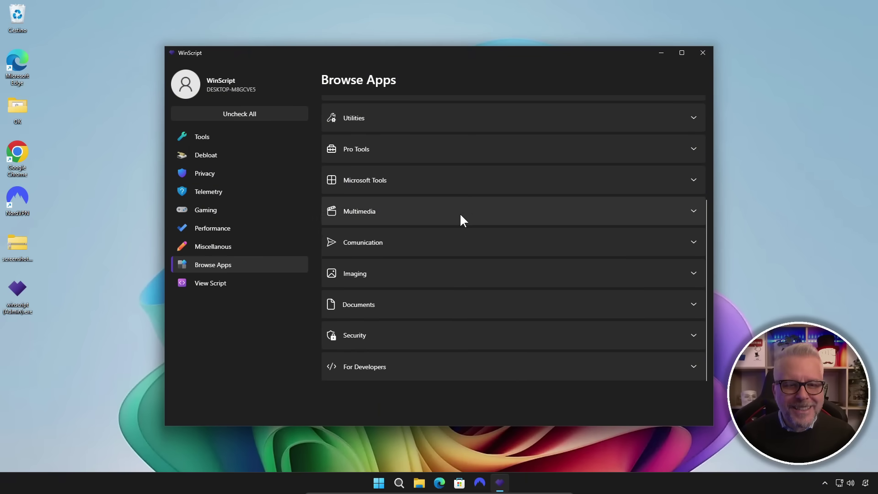
{"action": "scroll", "coordinate": [460, 212], "scroll_direction": "up", "scroll_amount": 3}
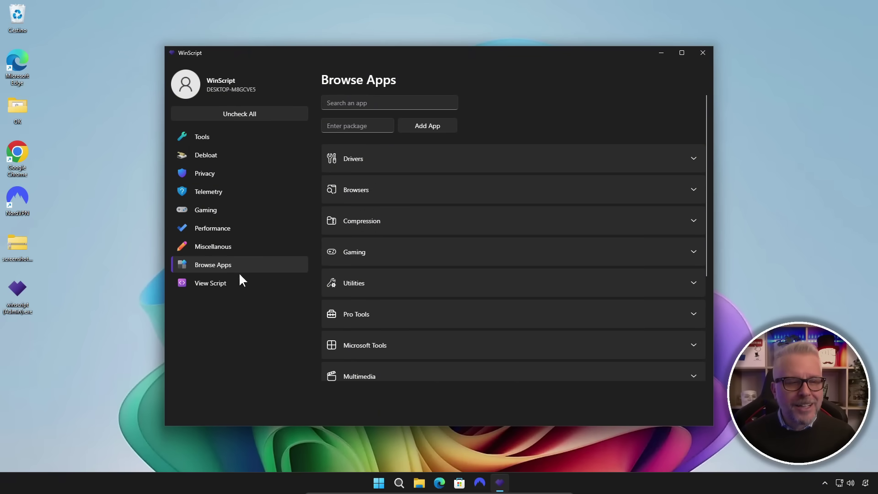
{"action": "left_click", "coordinate": [215, 283]}
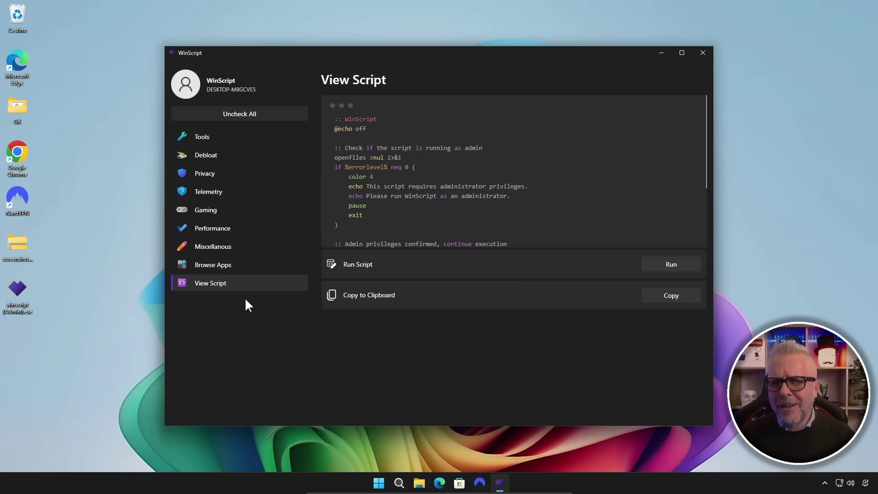
{"action": "left_click", "coordinate": [56, 243]}
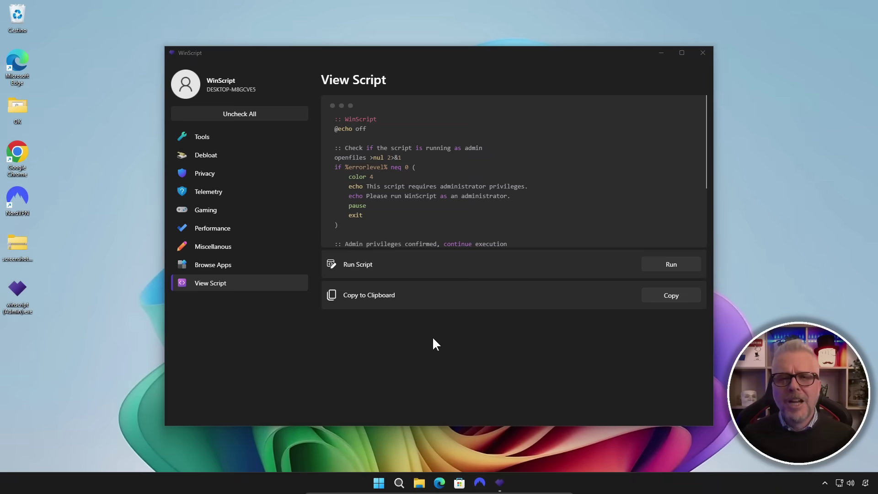
Step: Examine the Tools, Debloat, Privacy and Telemetry options, including the individual restrictions under Disable App Access
{"action": "left_click", "coordinate": [233, 138]}
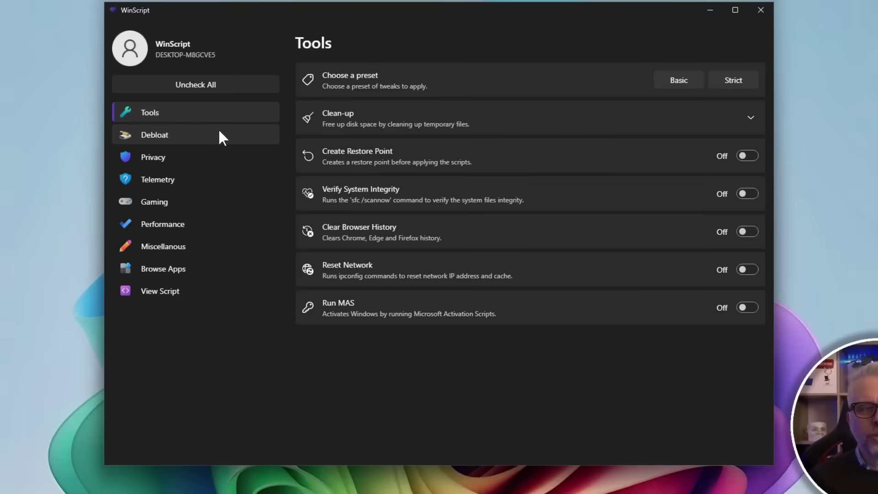
{"action": "left_click", "coordinate": [253, 155]}
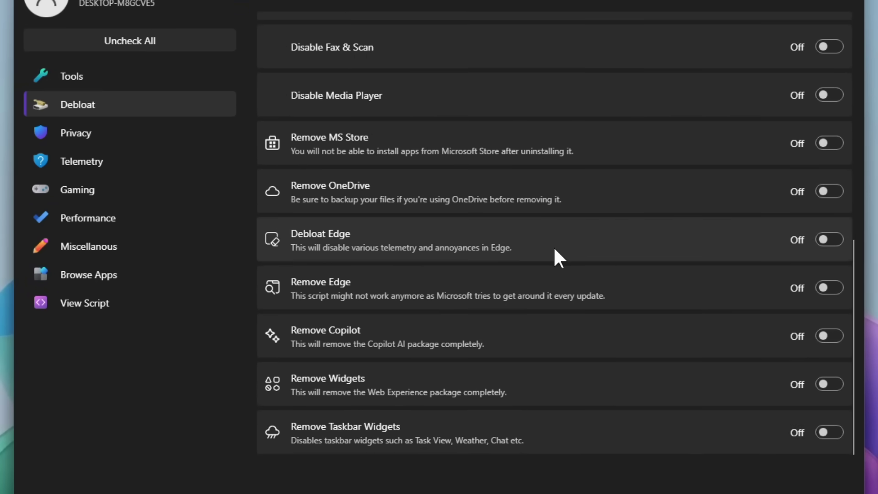
{"action": "left_click", "coordinate": [149, 136]}
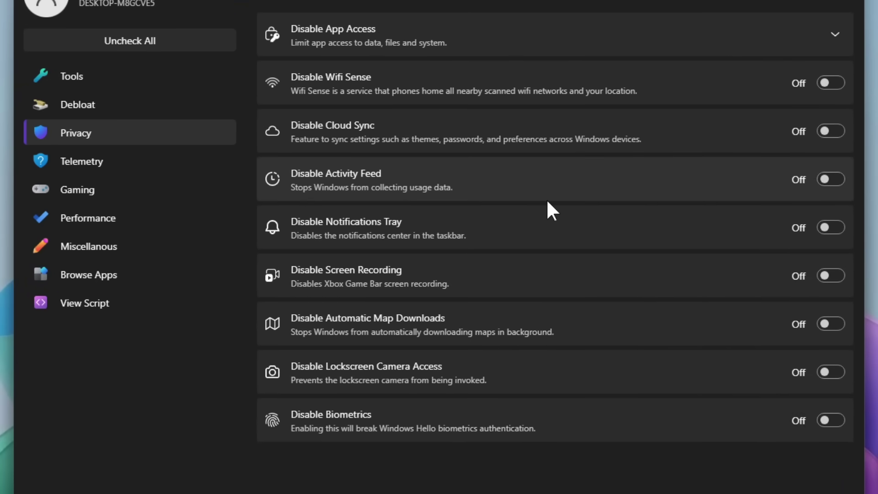
{"action": "left_click", "coordinate": [810, 48]}
{"action": "scroll", "coordinate": [690, 222], "scroll_direction": "down", "scroll_amount": 10}
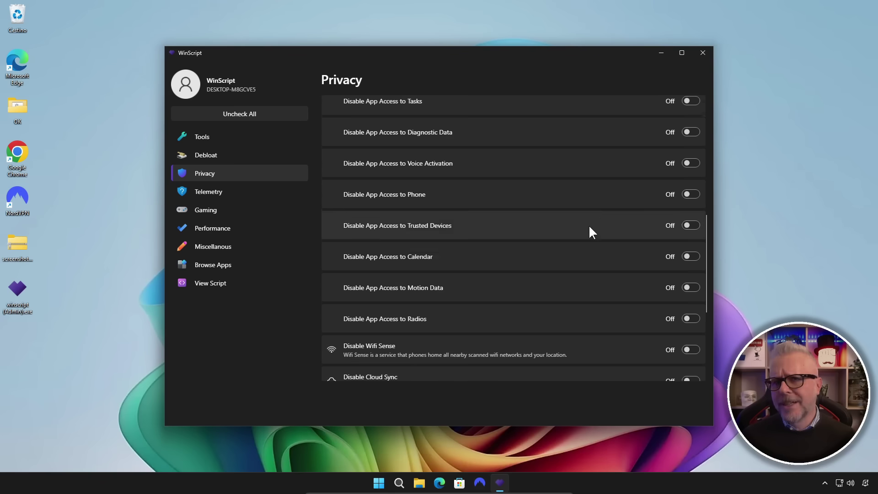
{"action": "scroll", "coordinate": [672, 223], "scroll_direction": "up", "scroll_amount": 10}
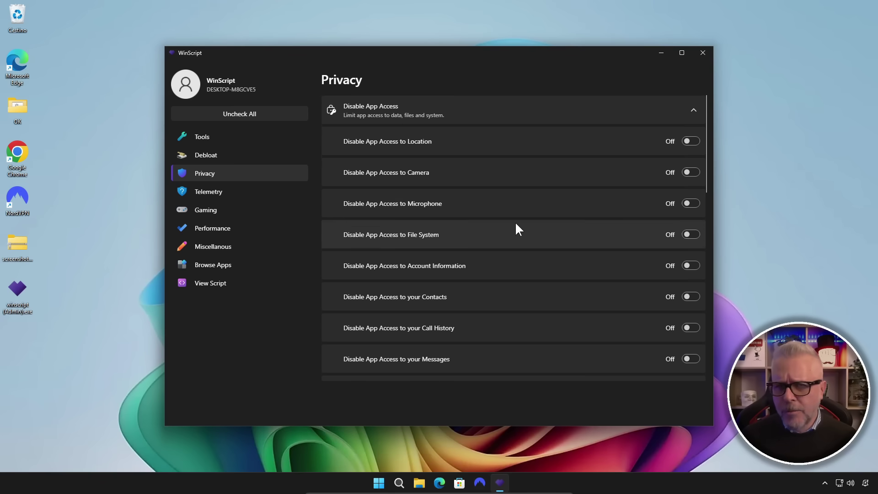
{"action": "left_click", "coordinate": [253, 194]}
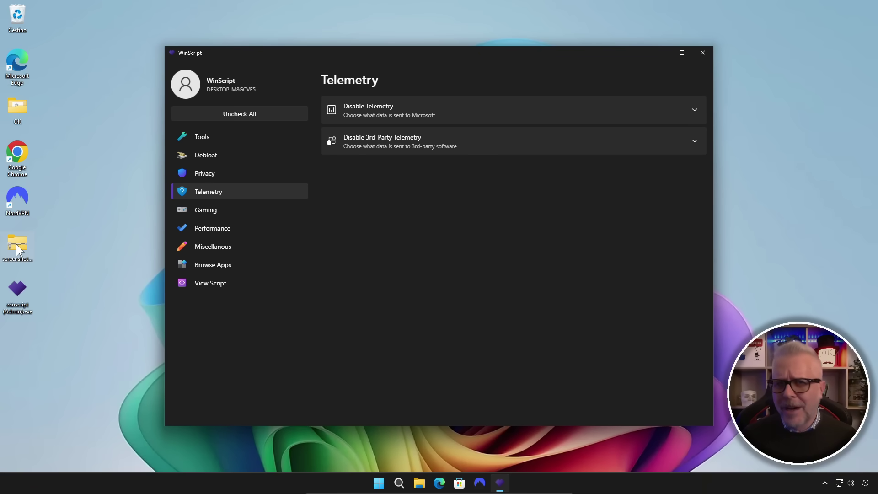
Step: Extract screenshots.zip into a screenshots folder on the desktop and show the extracted files
{"action": "right_click", "coordinate": [15, 243]}
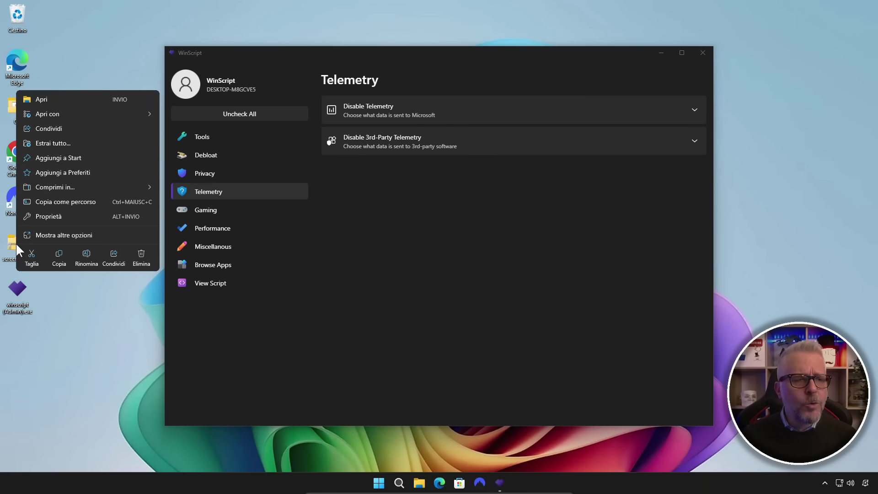
{"action": "left_click", "coordinate": [73, 142]}
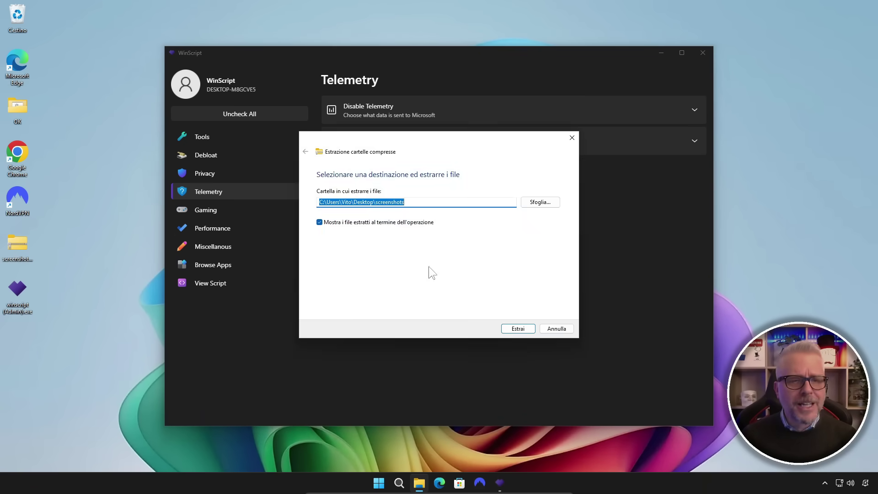
{"action": "left_click", "coordinate": [517, 328]}
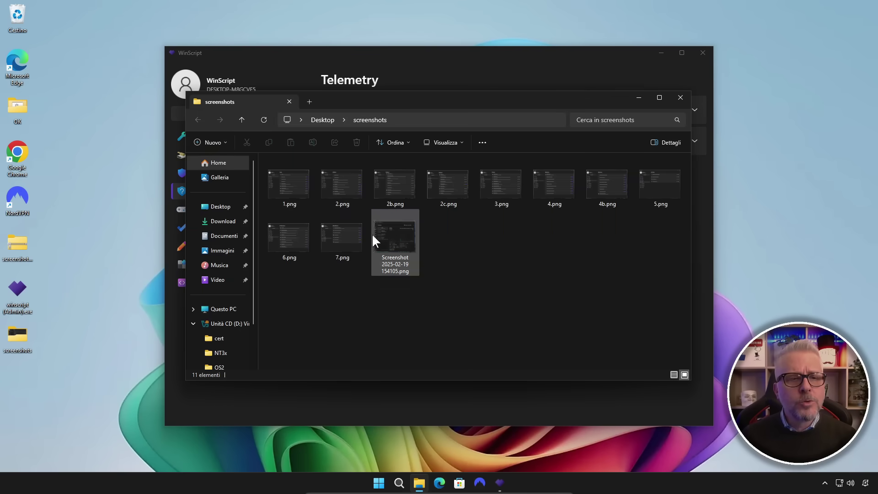
Step: View the example settings in 1.png, 2.png and 2b.png, and close the image viewer and the screenshots folder
{"action": "double_click", "coordinate": [287, 182]}
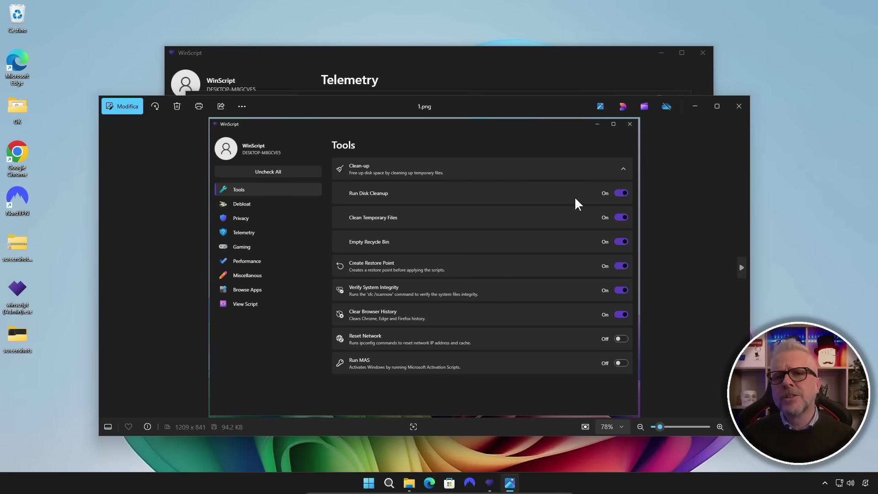
{"action": "left_click", "coordinate": [740, 268]}
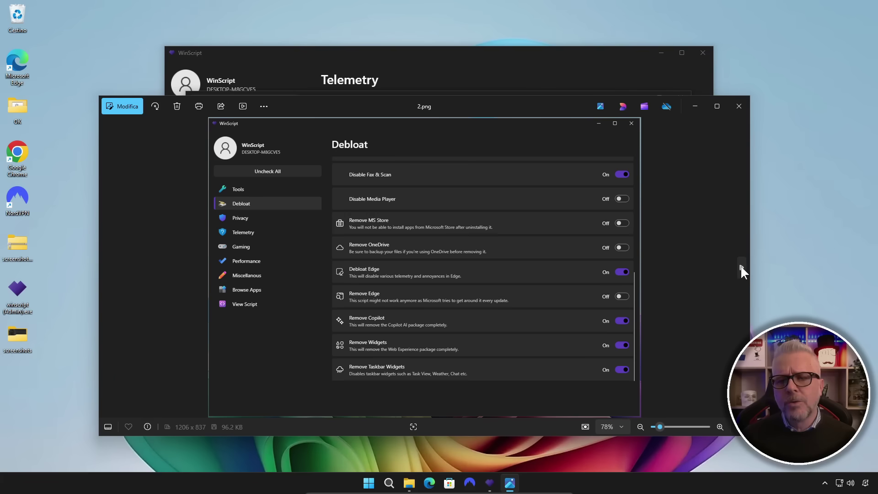
{"action": "left_click", "coordinate": [741, 265]}
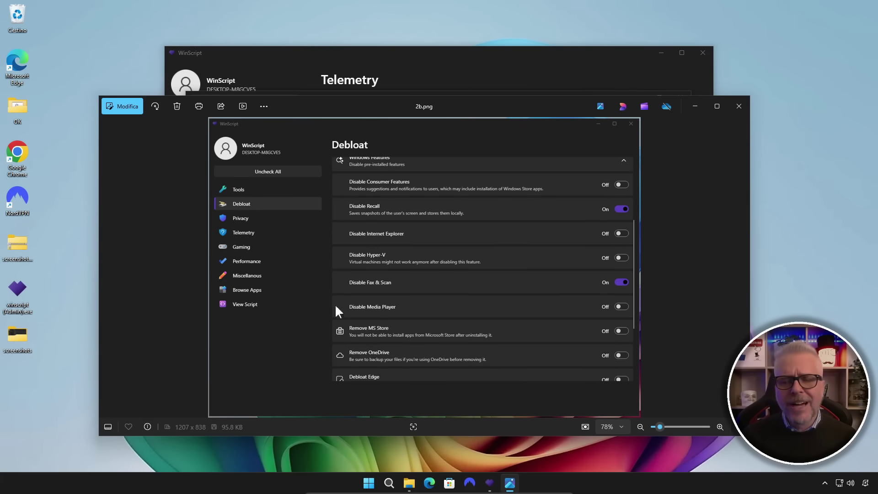
{"action": "left_click", "coordinate": [738, 107]}
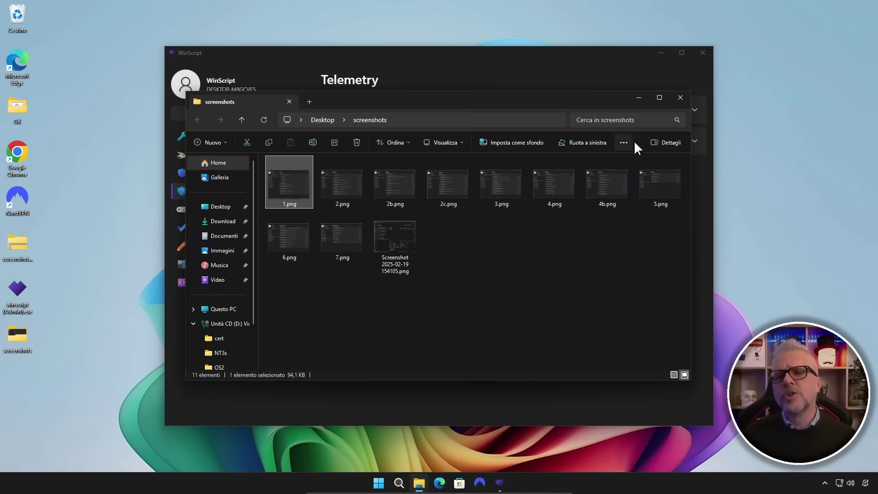
{"action": "left_click", "coordinate": [684, 100]}
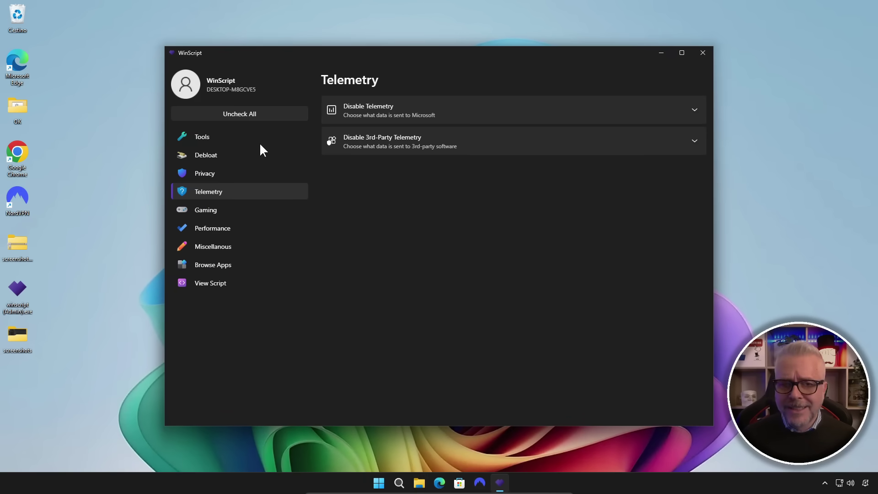
Step: Enable Create Restore Point and Verify System Integrity among the WinScript tools
{"action": "left_click", "coordinate": [269, 137]}
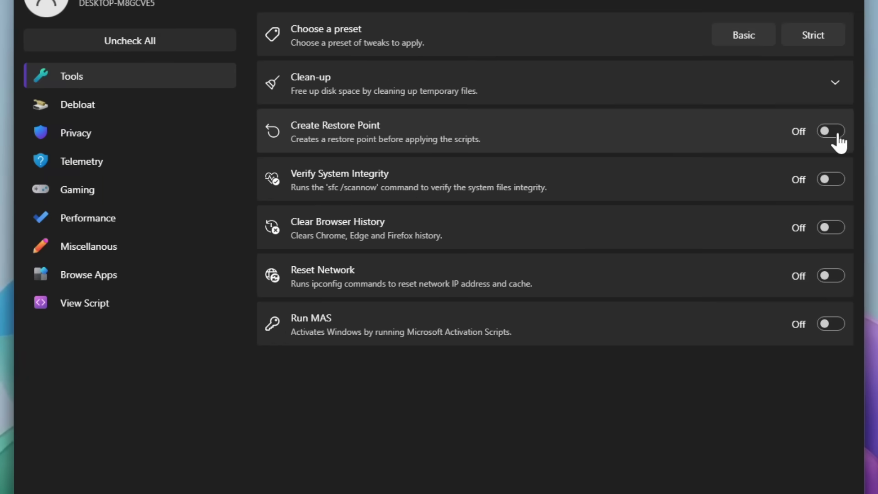
{"action": "left_click", "coordinate": [691, 172]}
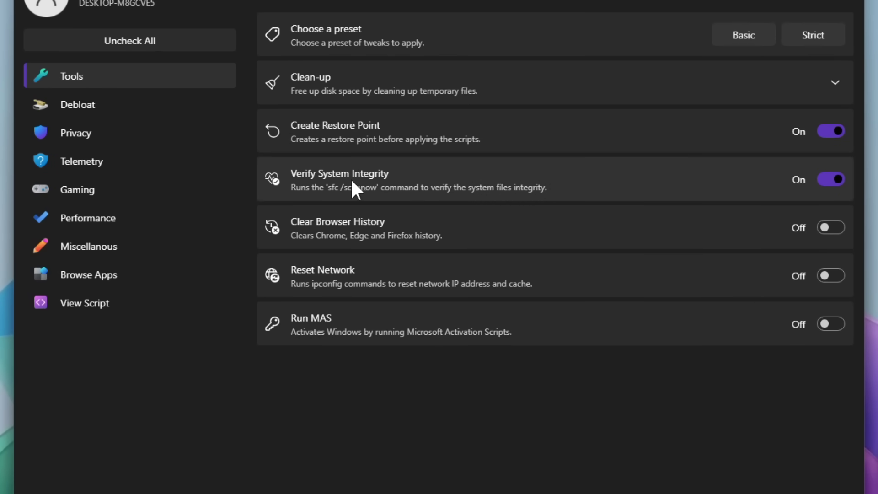
Step: Review the Debloat selections for Windows apps, features and Copilot, plus the Privacy and Telemetry selections
{"action": "left_click", "coordinate": [117, 104]}
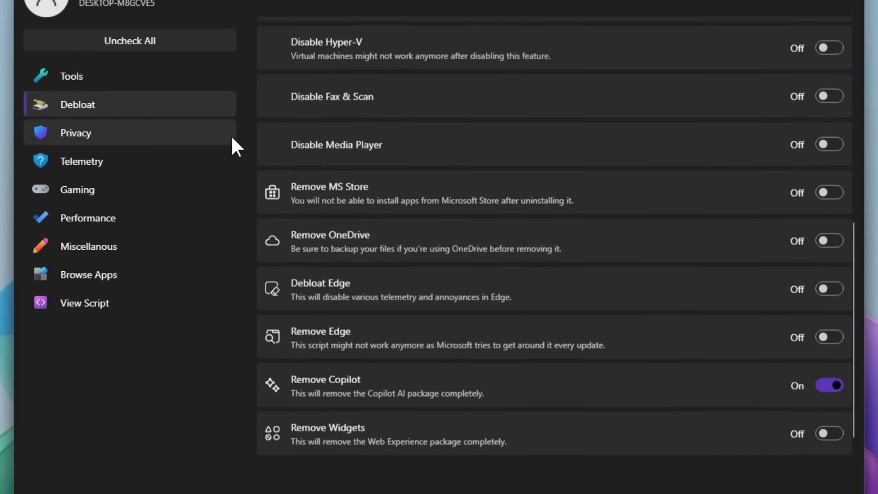
{"action": "scroll", "coordinate": [506, 235], "scroll_direction": "up", "scroll_amount": 8}
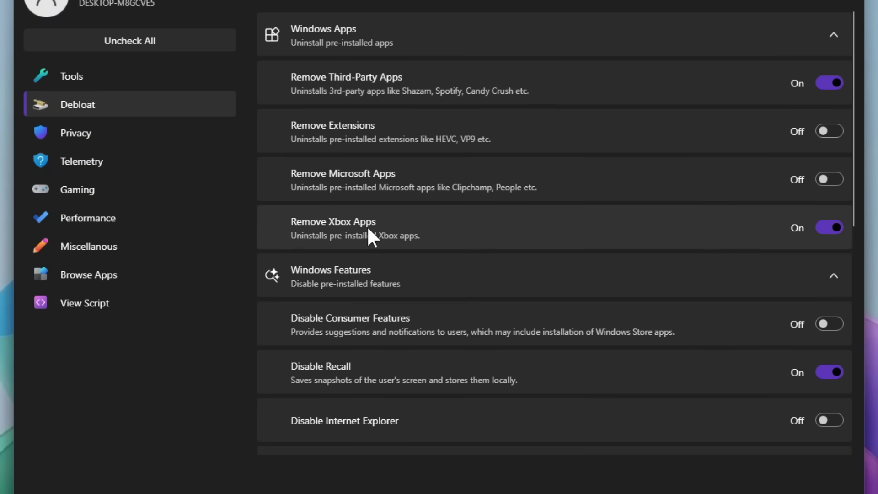
{"action": "scroll", "coordinate": [382, 228], "scroll_direction": "down", "scroll_amount": 3}
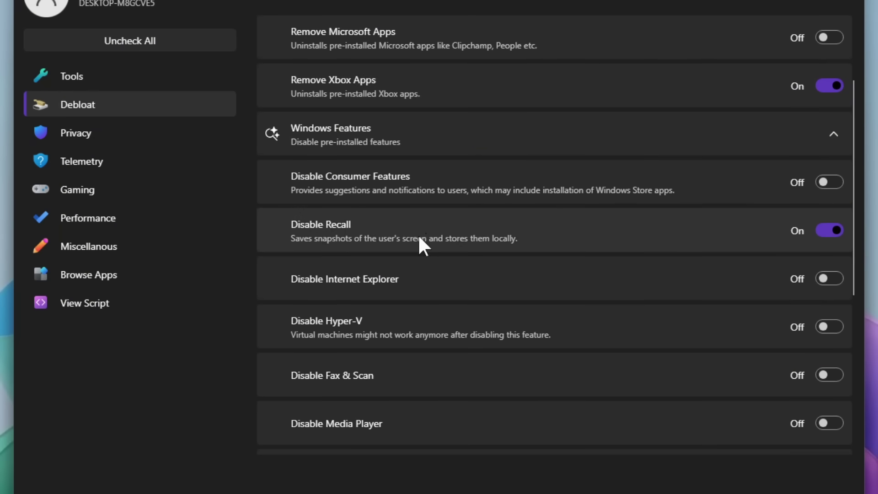
{"action": "scroll", "coordinate": [437, 228], "scroll_direction": "down", "scroll_amount": 7}
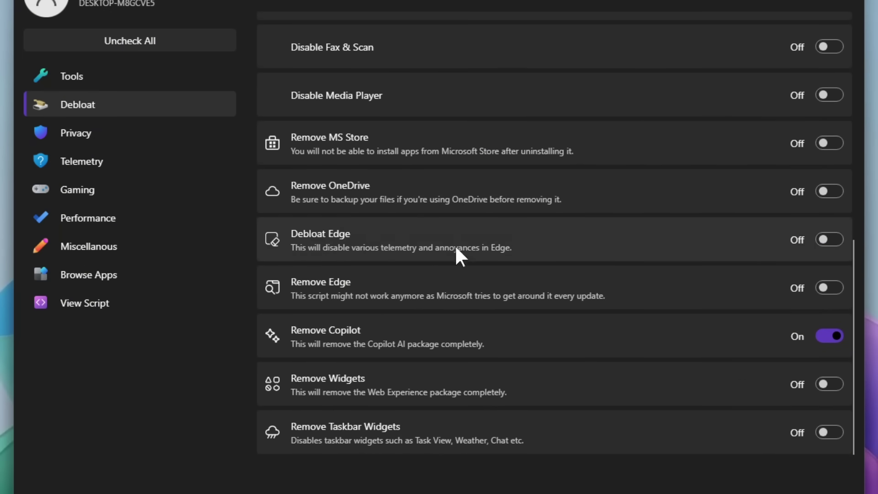
{"action": "left_click", "coordinate": [122, 131]}
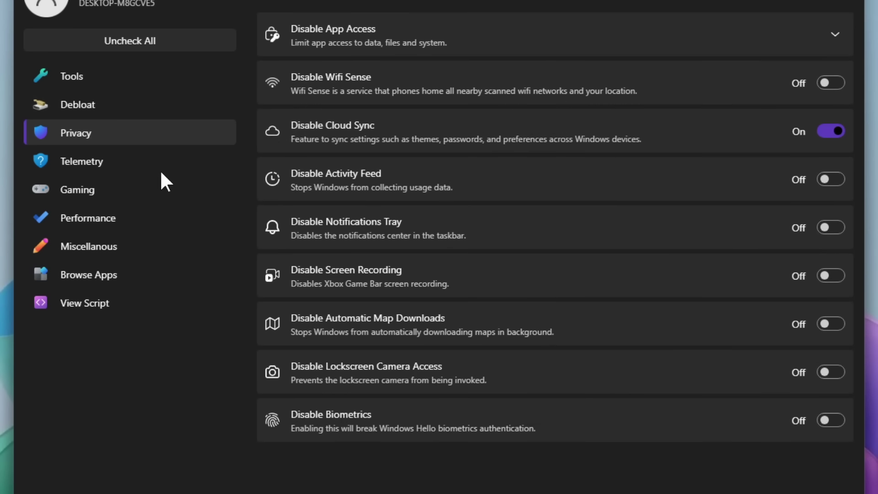
{"action": "left_click", "coordinate": [127, 165]}
{"action": "scroll", "coordinate": [585, 178], "scroll_direction": "up", "scroll_amount": 3}
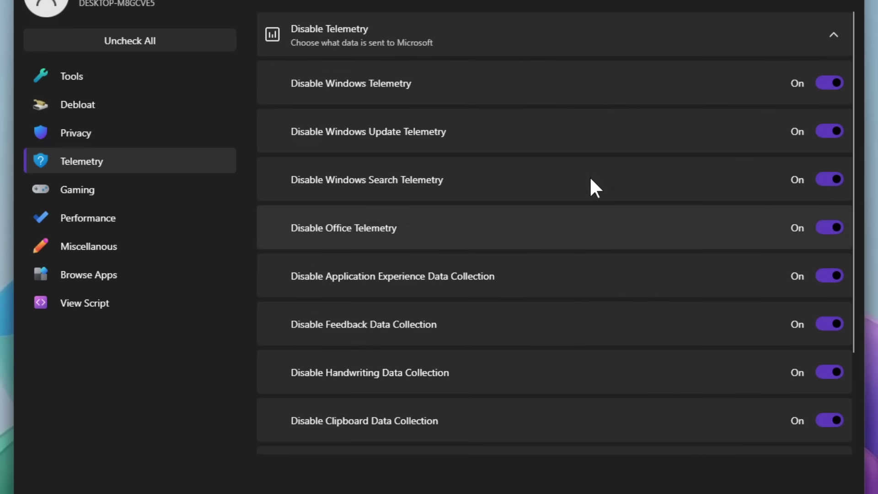
{"action": "scroll", "coordinate": [594, 178], "scroll_direction": "down", "scroll_amount": 3}
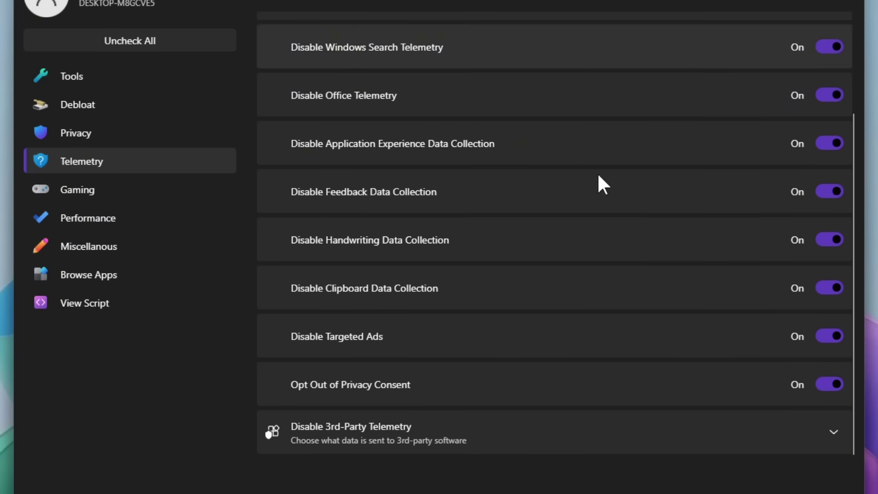
Step: Review the Gaming, Performance and Miscellaneous tweak selections and the browsers and other apps offered for installation
{"action": "left_click", "coordinate": [114, 192]}
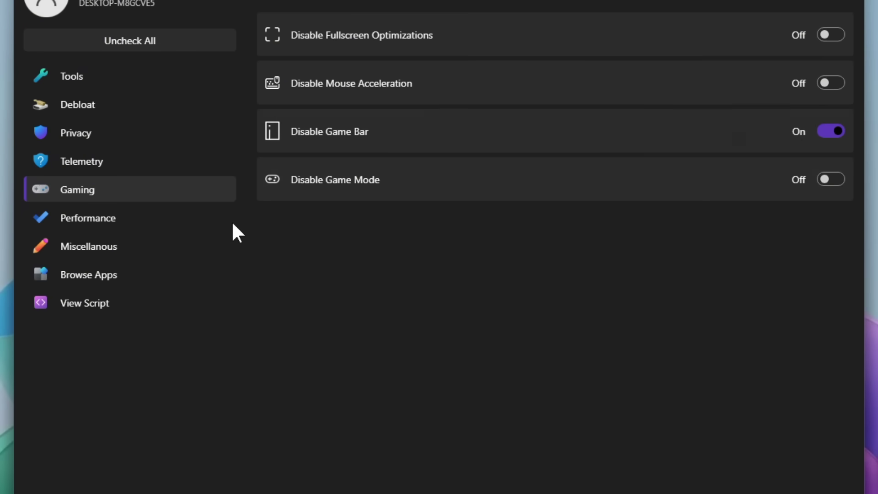
{"action": "left_click", "coordinate": [146, 219]}
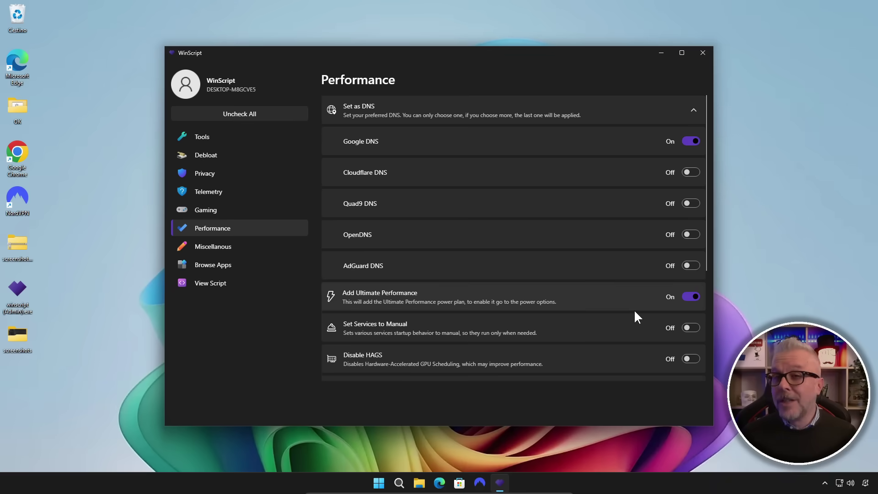
{"action": "scroll", "coordinate": [631, 315], "scroll_direction": "down", "scroll_amount": 5}
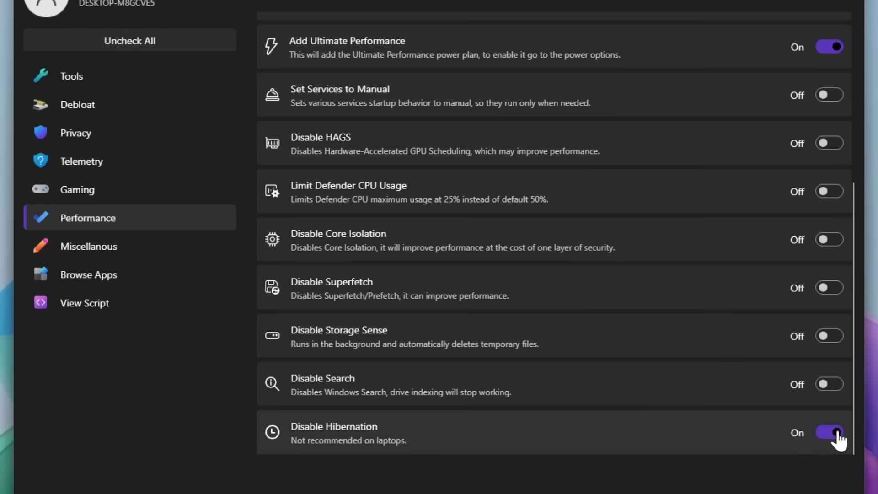
{"action": "left_click", "coordinate": [145, 254]}
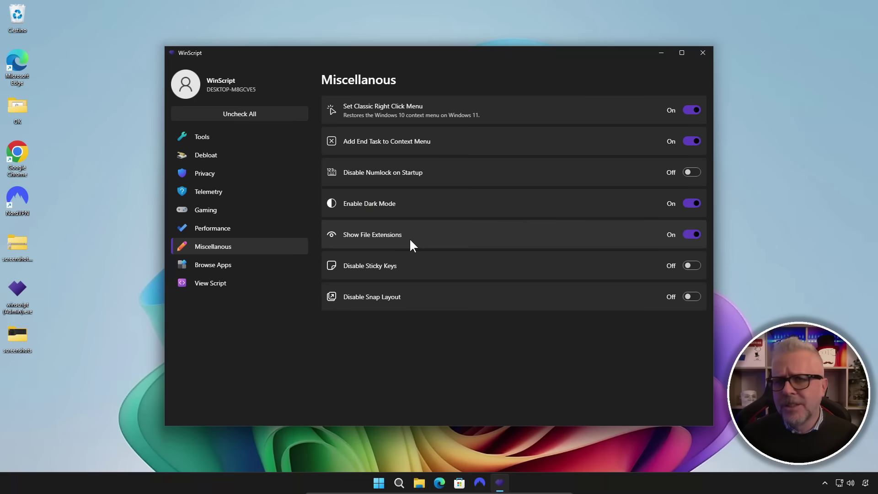
{"action": "left_click", "coordinate": [255, 270]}
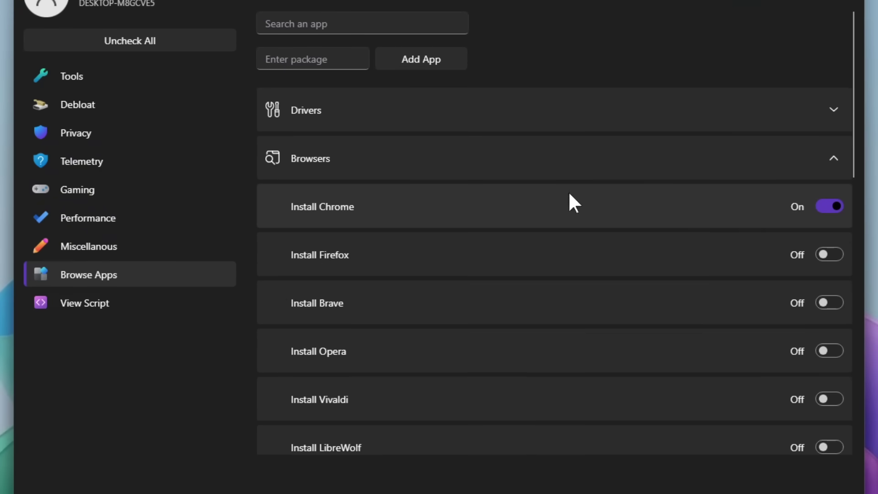
{"action": "scroll", "coordinate": [738, 214], "scroll_direction": "down", "scroll_amount": 5}
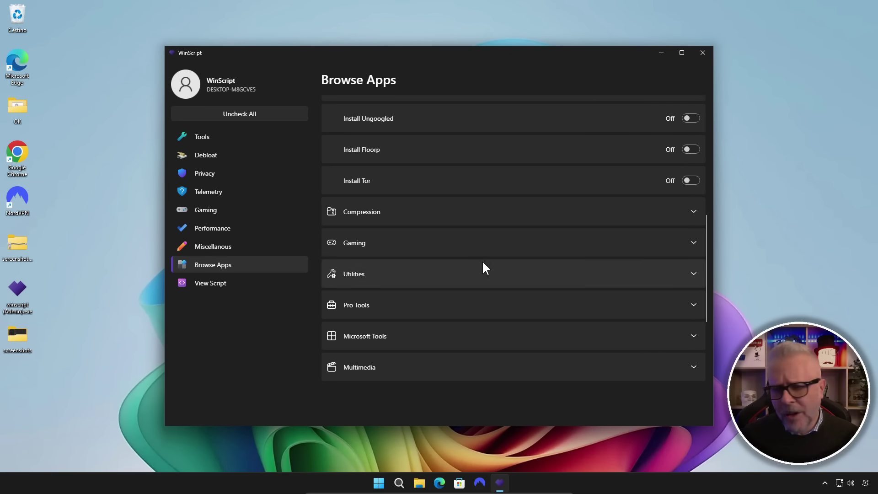
Step: Run the generated WinScript script and agree to create a restore point
{"action": "left_click", "coordinate": [237, 283]}
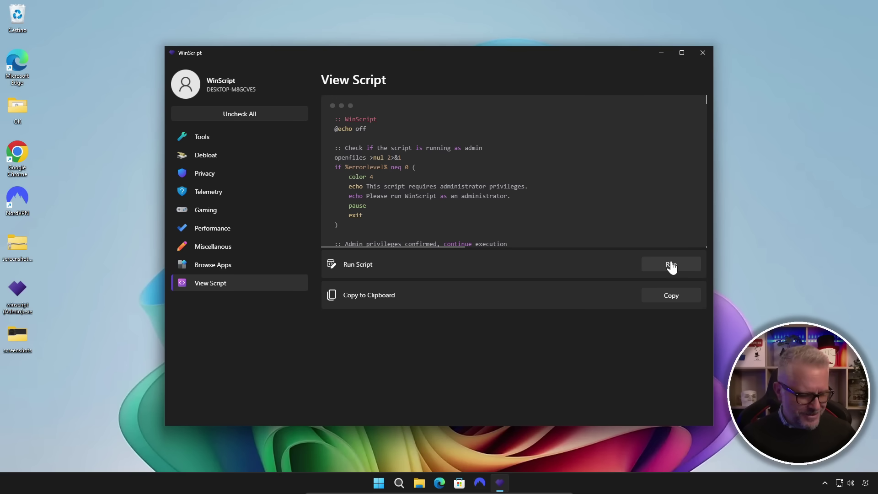
{"action": "left_click", "coordinate": [671, 265]}
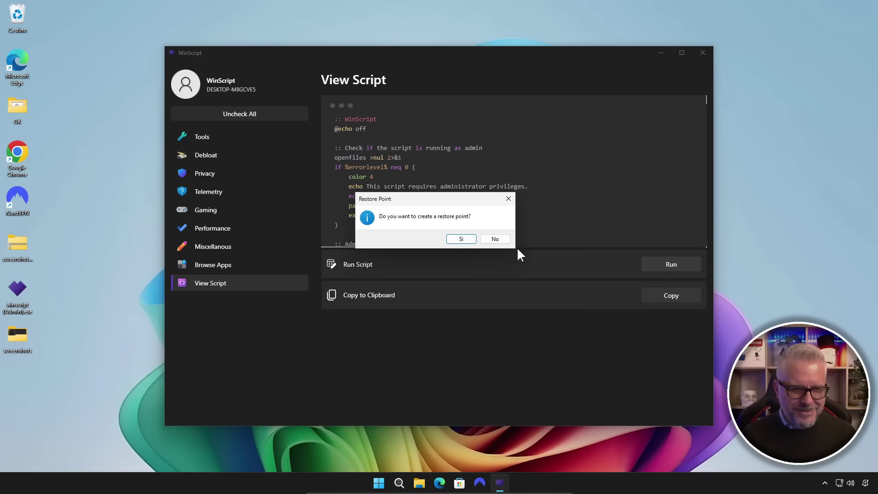
{"action": "left_click", "coordinate": [458, 239]}
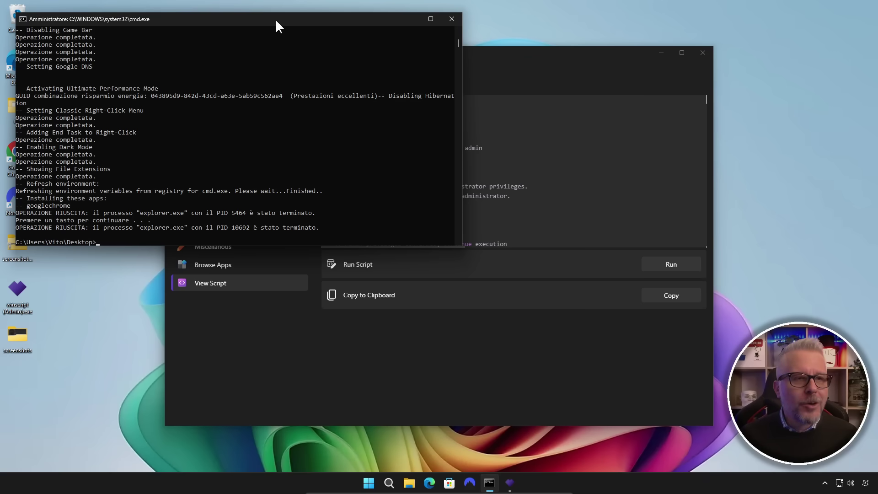
Step: Move the command window aside, and close both it and WinScript
{"action": "left_click_drag", "start_coordinate": [275, 18], "coordinate": [410, 36]}
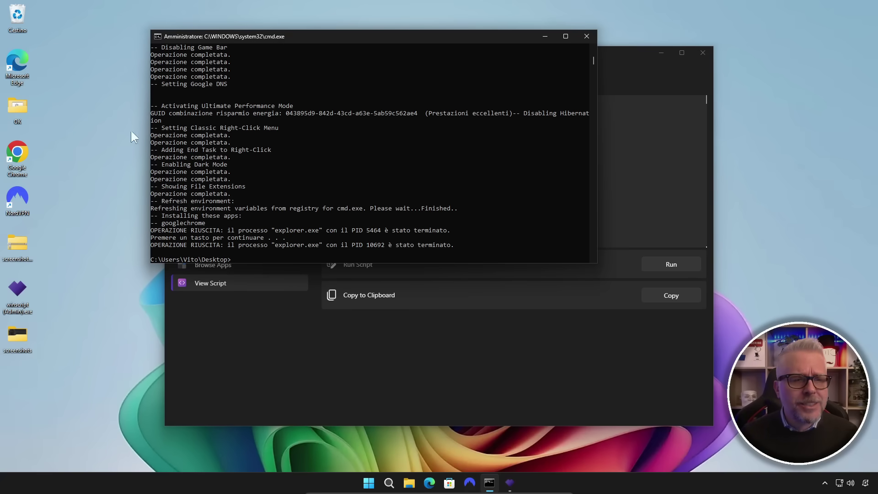
{"action": "left_click", "coordinate": [583, 37]}
{"action": "left_click", "coordinate": [695, 52]}
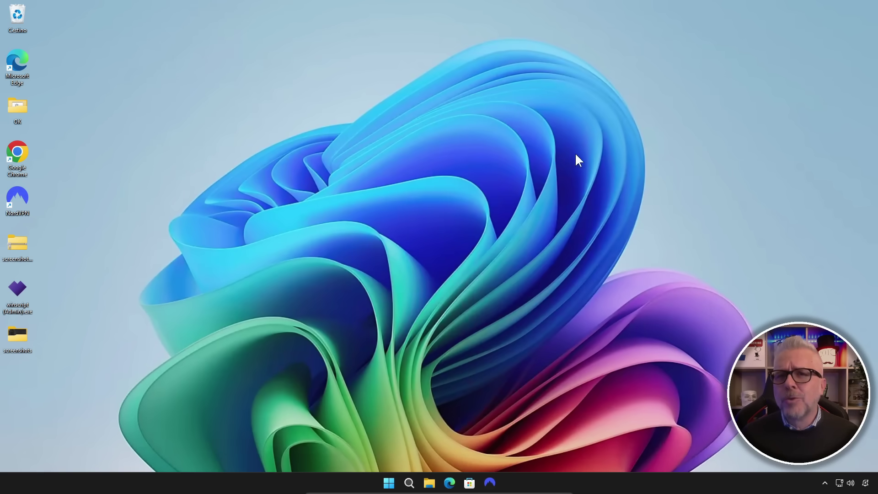
Step: Restart the computer so the applied Windows tweaks take effect
{"action": "left_click", "coordinate": [390, 484]}
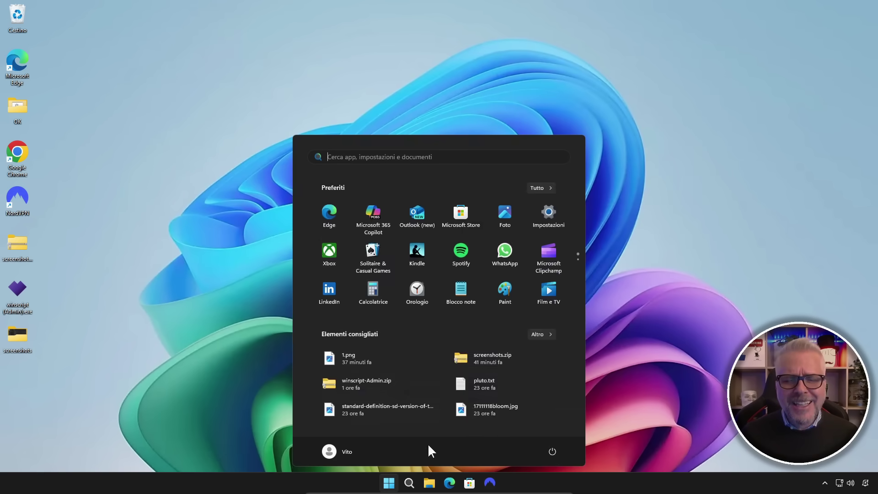
{"action": "left_click", "coordinate": [552, 451]}
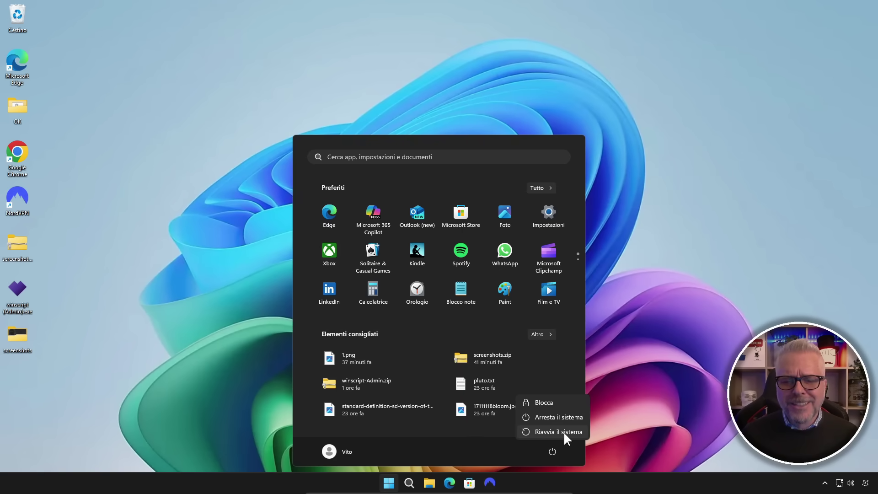
{"action": "left_click", "coordinate": [564, 432]}
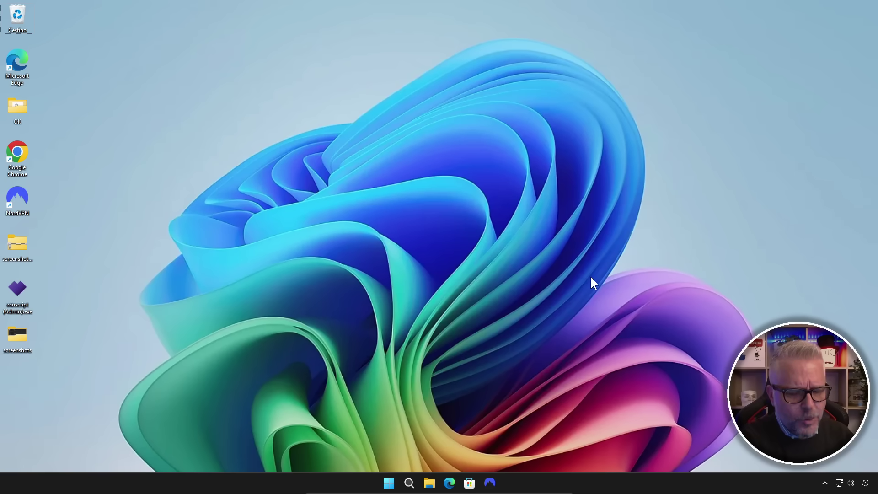
Step: Open Task Manager and examine the running processes and the system's performance graphs
{"action": "key", "text": "ctrl+shift+Escape"}
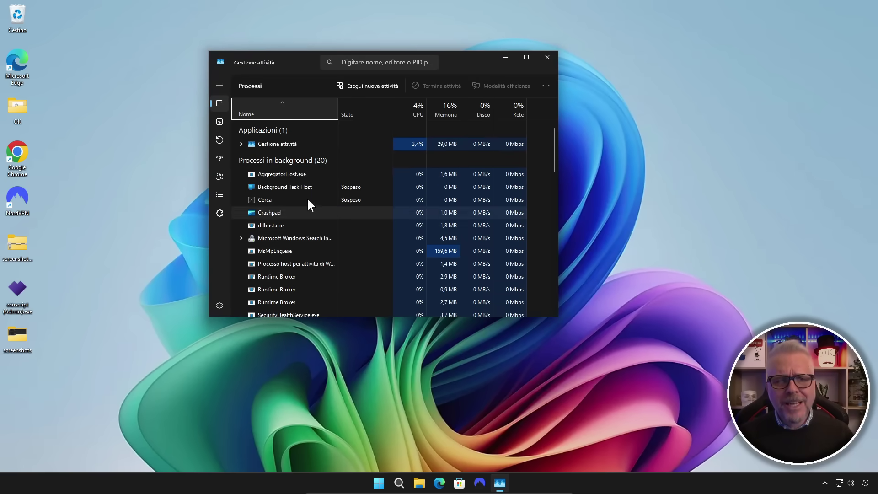
{"action": "left_click", "coordinate": [219, 122]}
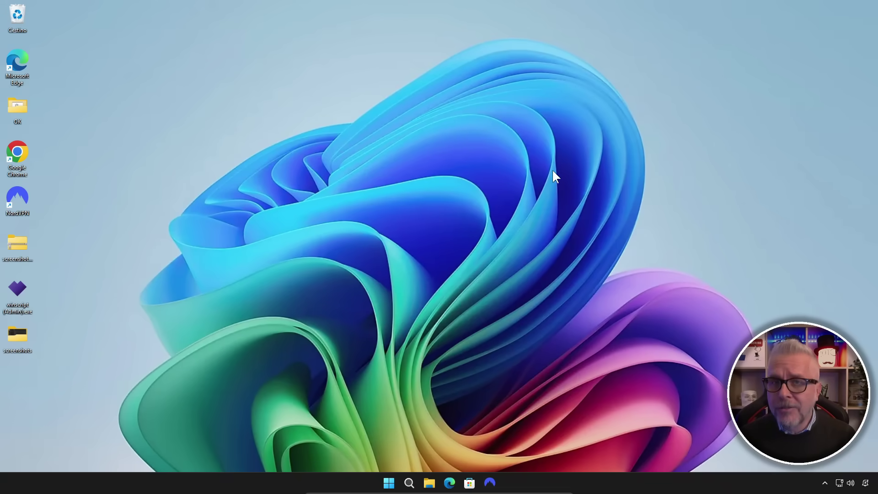
Step: Start the Spotify app pinned among the Start favourites, and uninstall it, confirming the removal of the app and its data
{"action": "left_click", "coordinate": [388, 482]}
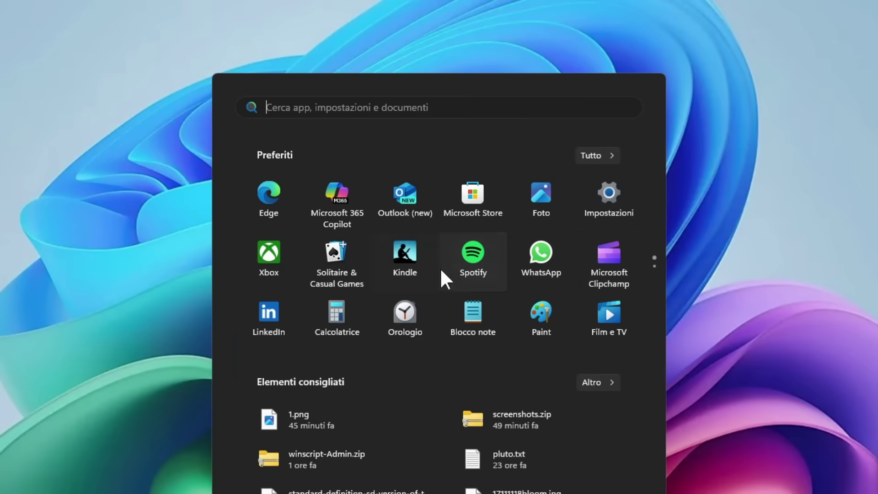
{"action": "left_click", "coordinate": [482, 252]}
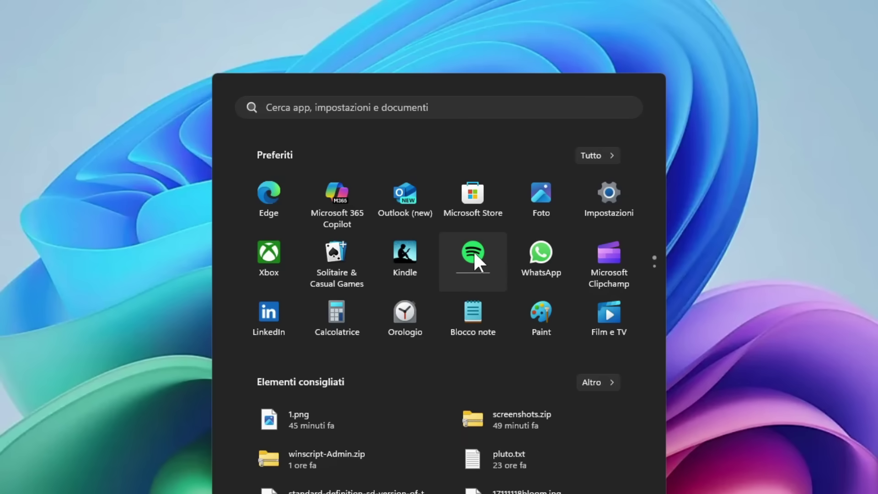
{"action": "right_click", "coordinate": [474, 254]}
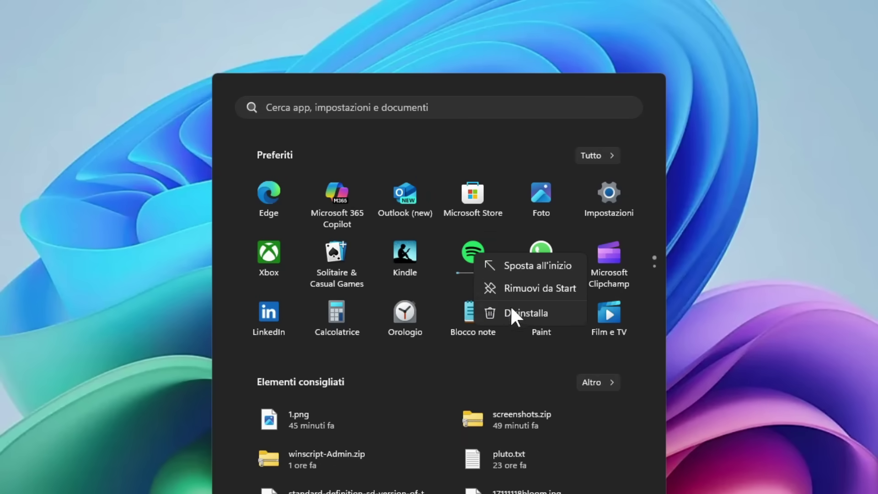
{"action": "left_click", "coordinate": [526, 313]}
{"action": "left_click", "coordinate": [400, 380]}
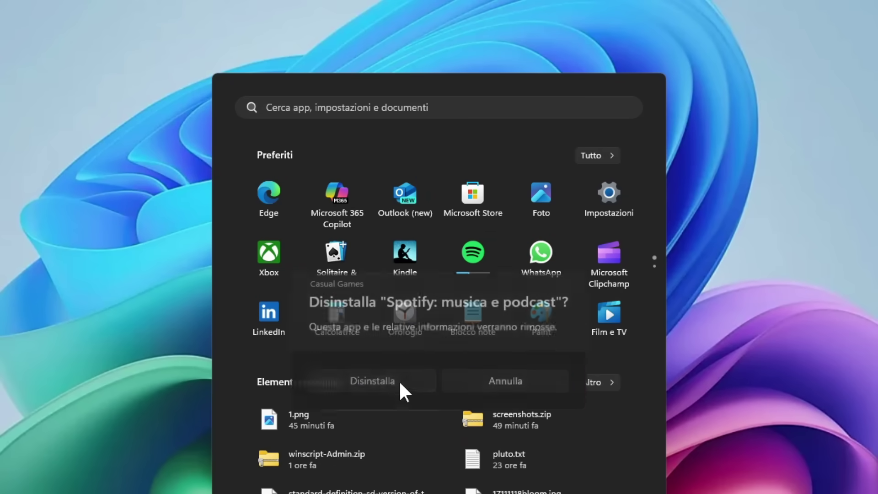